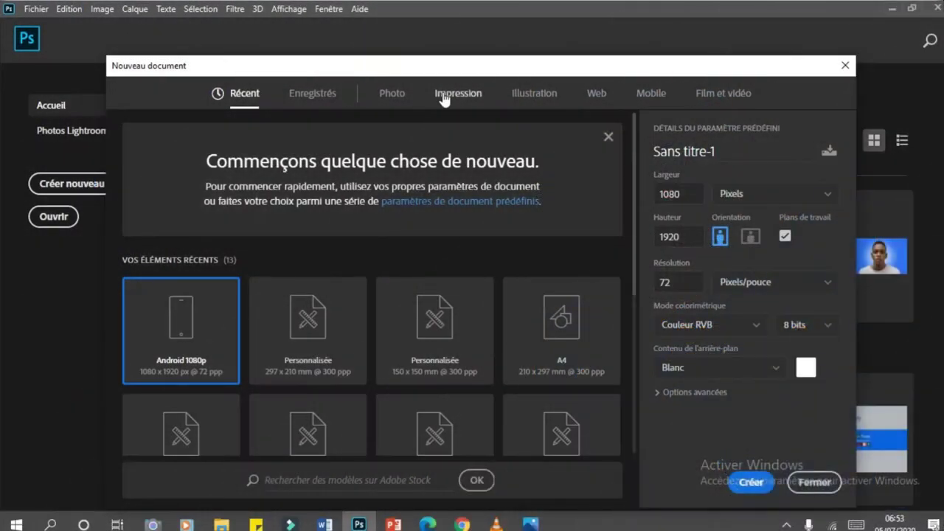
Step: Show the blank Impression (print) presets in the Nouveau document dialog
click(445, 97)
Step: Create an A5 document and cover the whole page with a #c6c4c4 grey rectangle
click(310, 327)
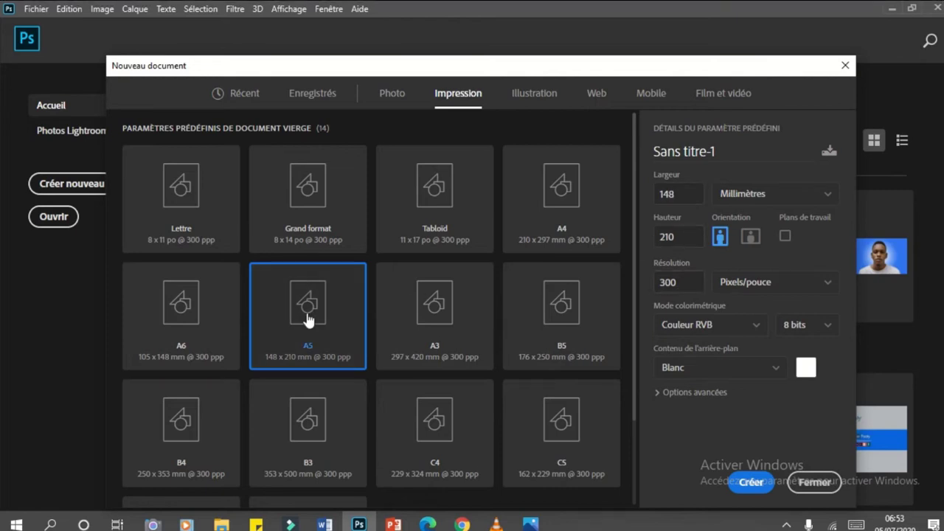
double_click(310, 320)
click(37, 272)
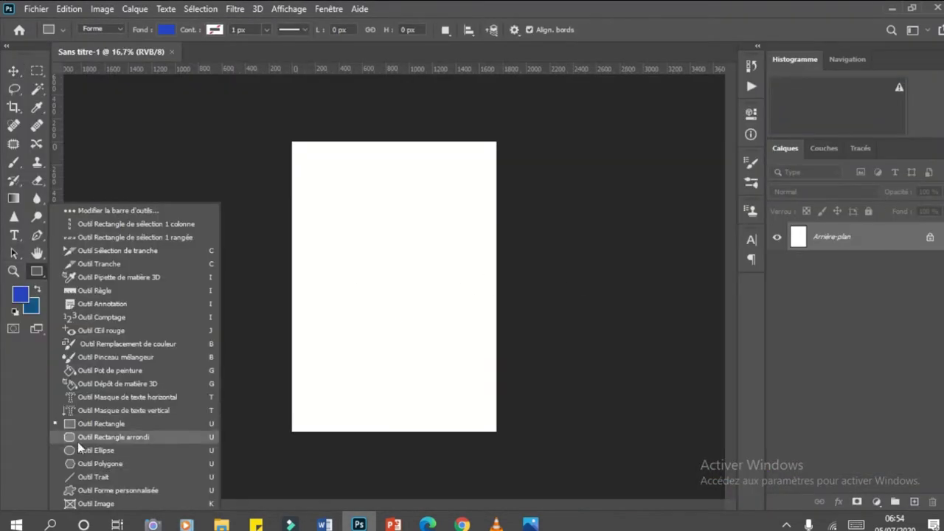
click(20, 294)
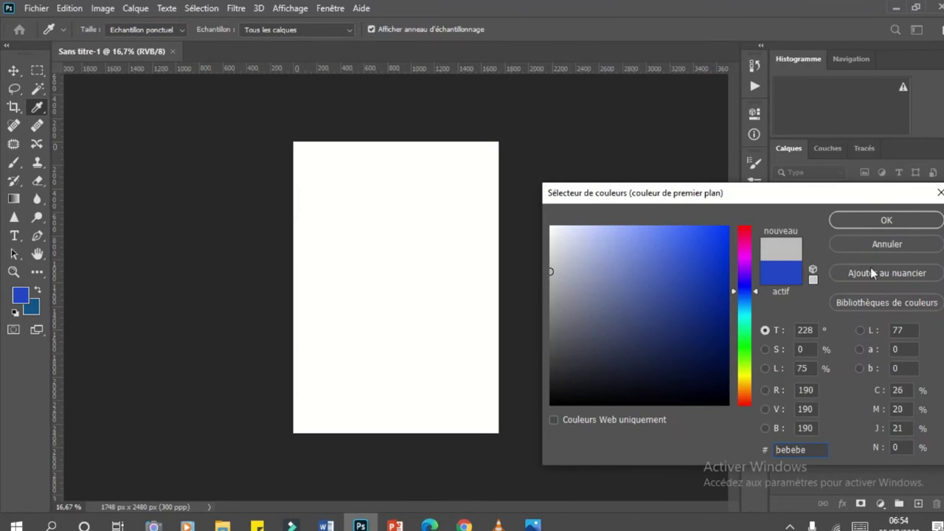
key(Return)
drag(509, 437, 510, 438)
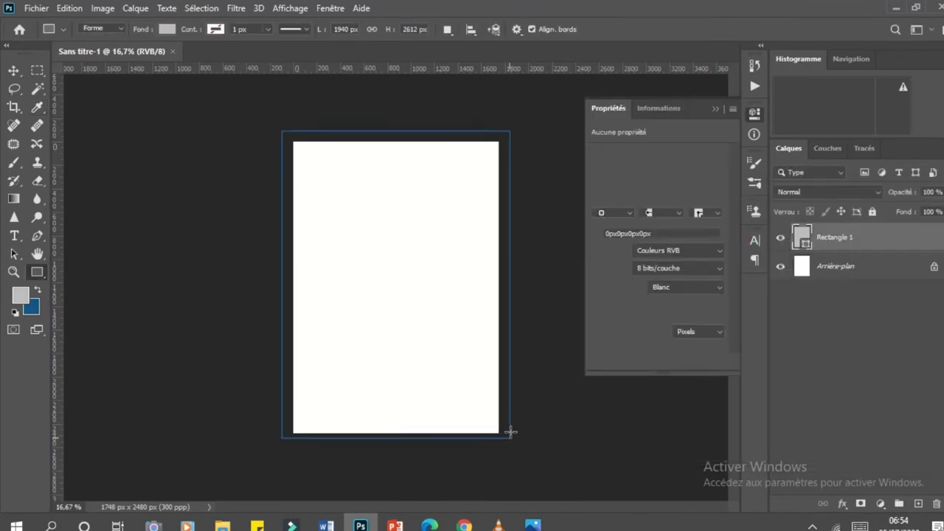
double_click(805, 242)
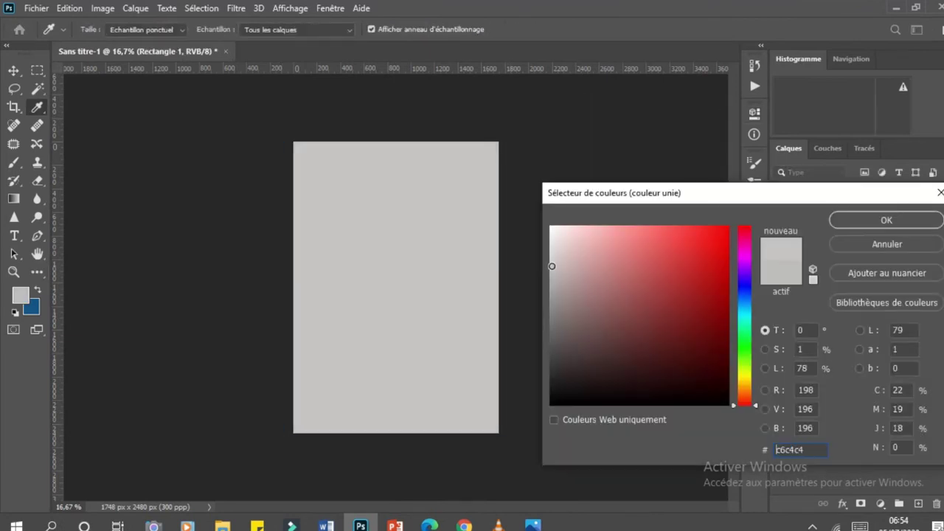
click(885, 223)
ctrl+click(928, 235)
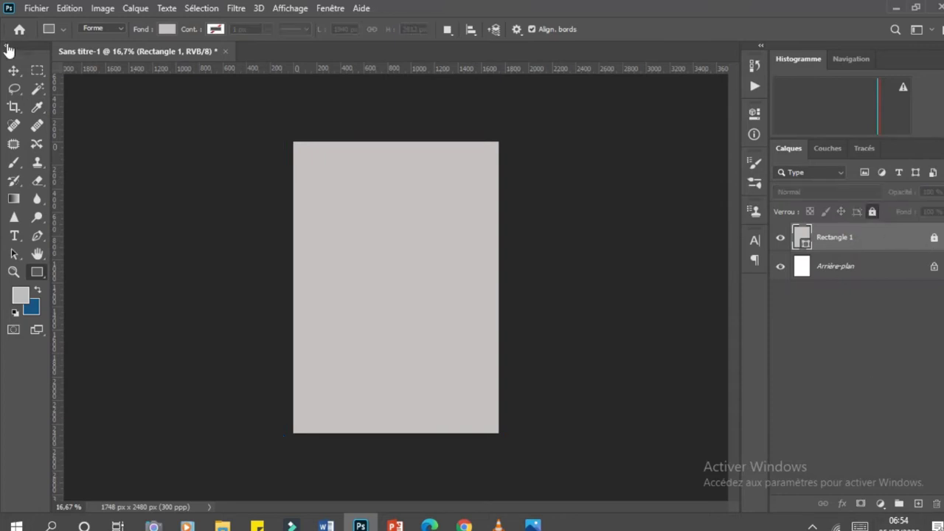
click(13, 70)
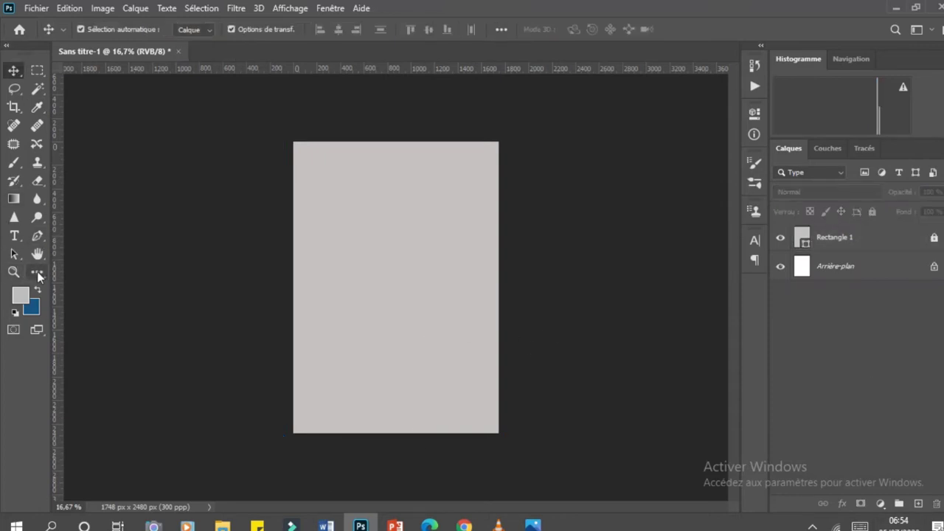
Step: Draw a rising diagonal wedge with the Pen tool in Shape mode and fill it blue
click(38, 236)
click(39, 235)
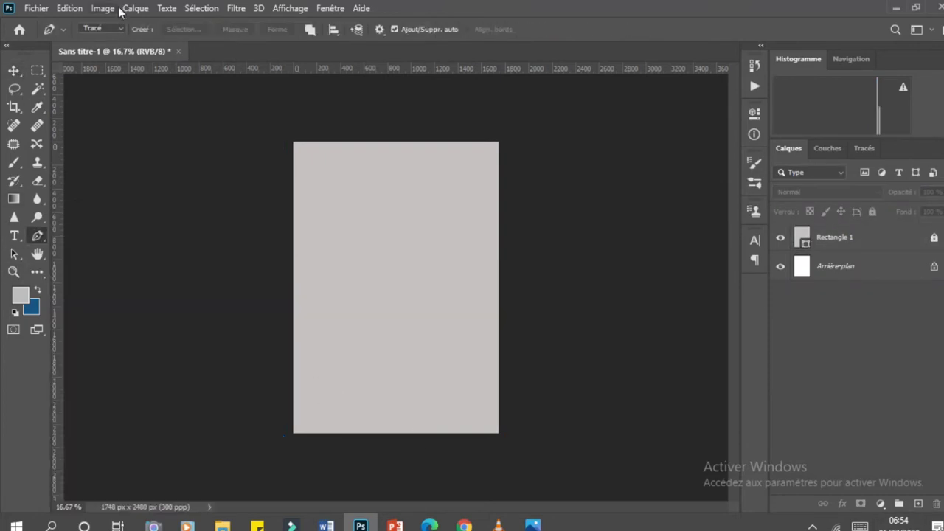
click(100, 40)
click(280, 387)
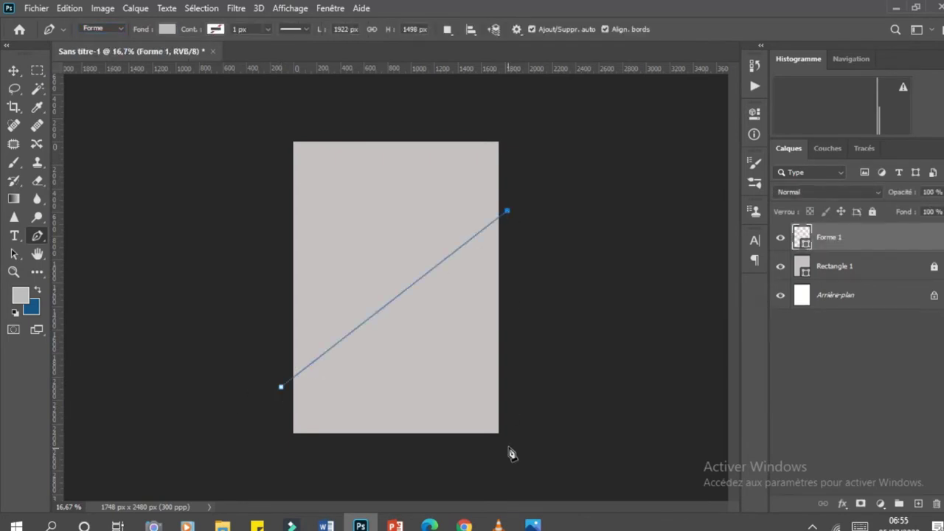
click(167, 29)
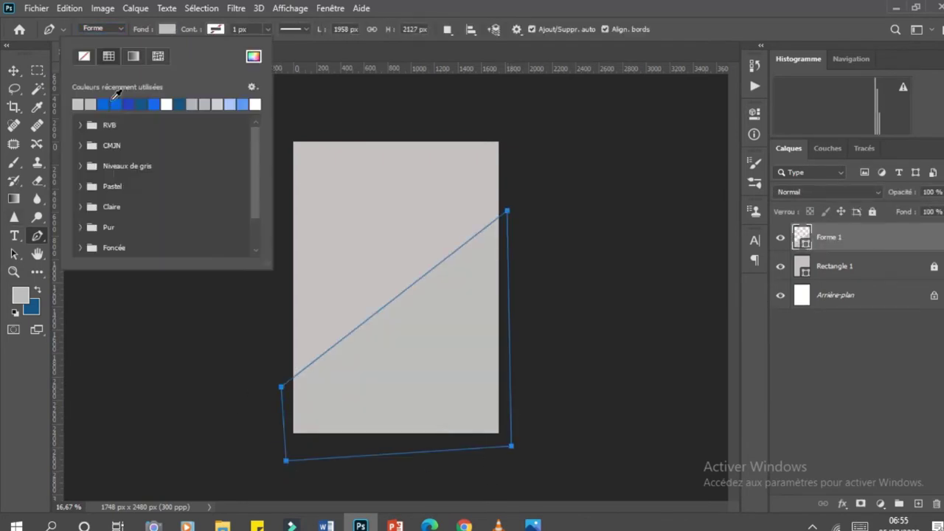
click(241, 104)
Step: Draw a small square, rotate it about -36.7° and fill it dark blue #0243ad
key(v)
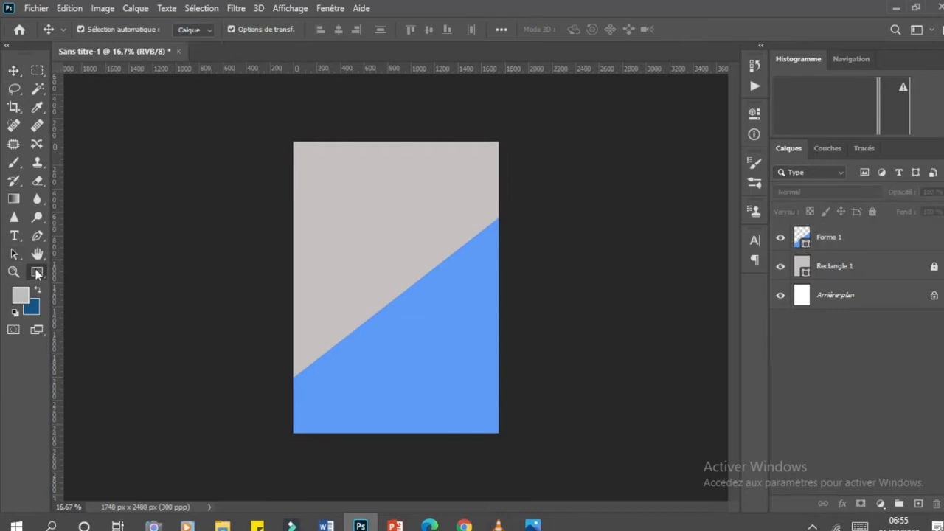
key(u)
drag(412, 353, 412, 353)
key(v)
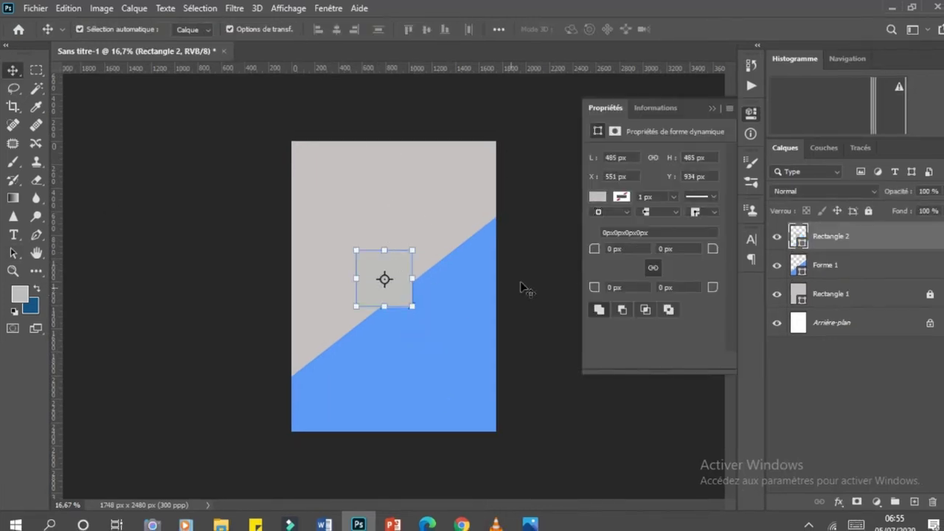
drag(401, 291, 354, 285)
key(ctrl+t)
mouse_move(373, 253)
mouse_down()
mouse_move(345, 209)
mouse_move(328, 337)
mouse_move(314, 332)
mouse_up()
click(778, 30)
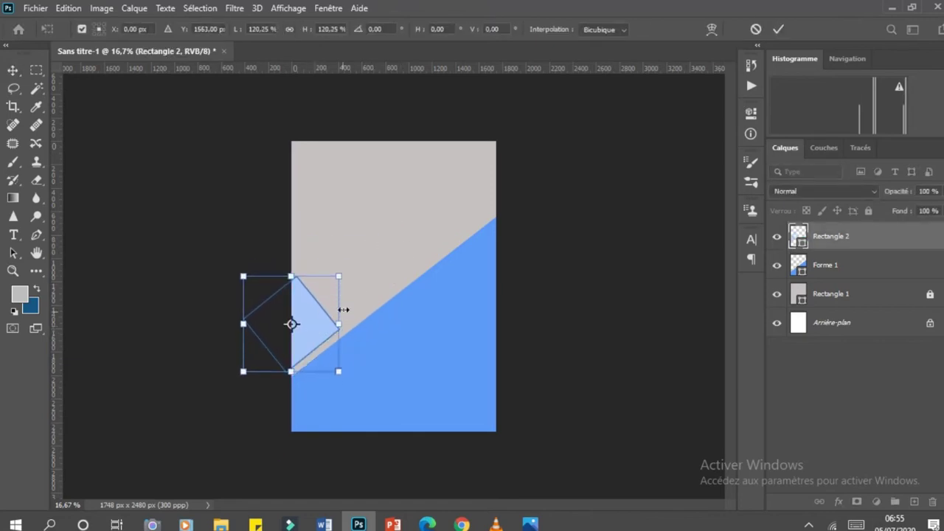
click(776, 30)
double_click(798, 235)
click(851, 217)
Step: Place the square on the diagonal edge and copy it up-left along the diagonal
drag(320, 337, 410, 251)
click(477, 246)
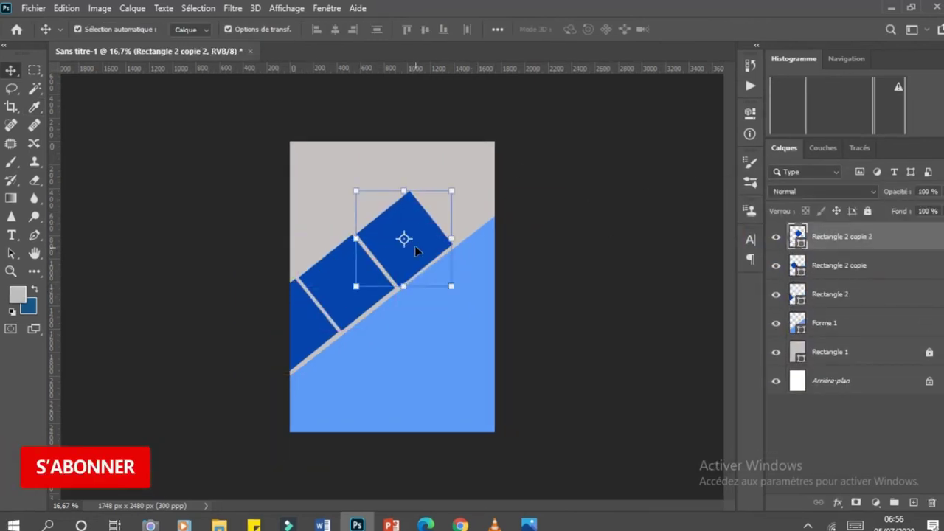
mouse_move(411, 219)
mouse_down()
mouse_move(285, 190)
mouse_move(255, 248)
mouse_up()
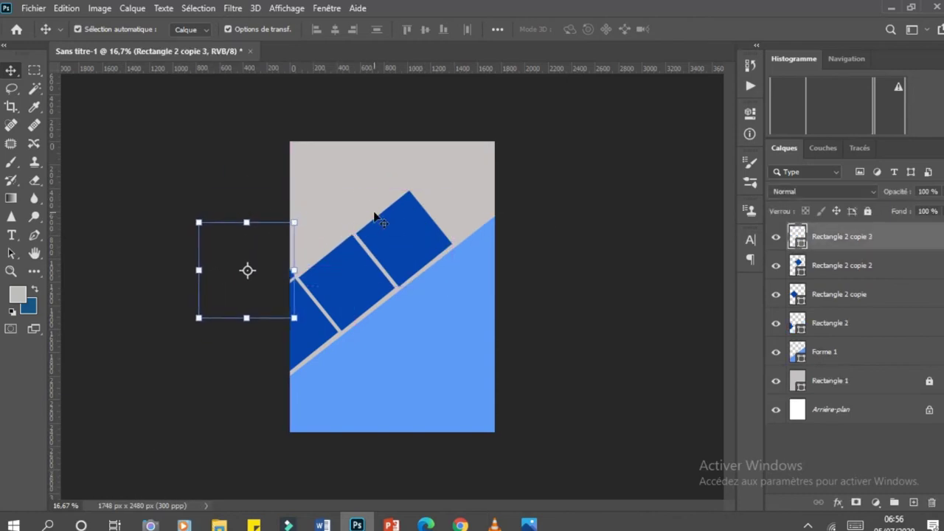
drag(297, 273, 354, 226)
click(405, 236)
click(334, 203)
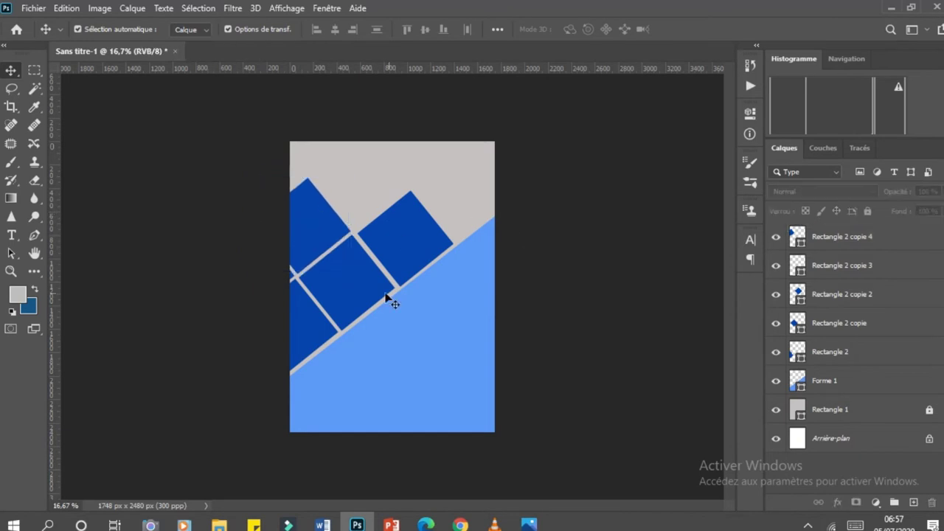
Step: Line up the squares and rotate the left-edge square upward into the grid
scroll(401, 253, up, 2)
scroll(488, 289, up, 5)
drag(489, 289, 302, 310)
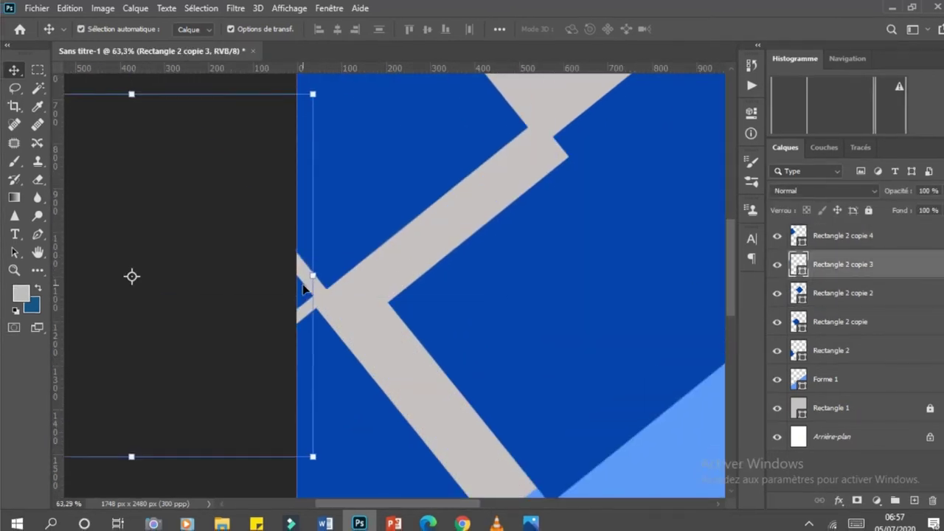
mouse_move(326, 261)
mouse_down()
mouse_move(340, 270)
mouse_move(407, 253)
mouse_up()
scroll(486, 258, down, 2)
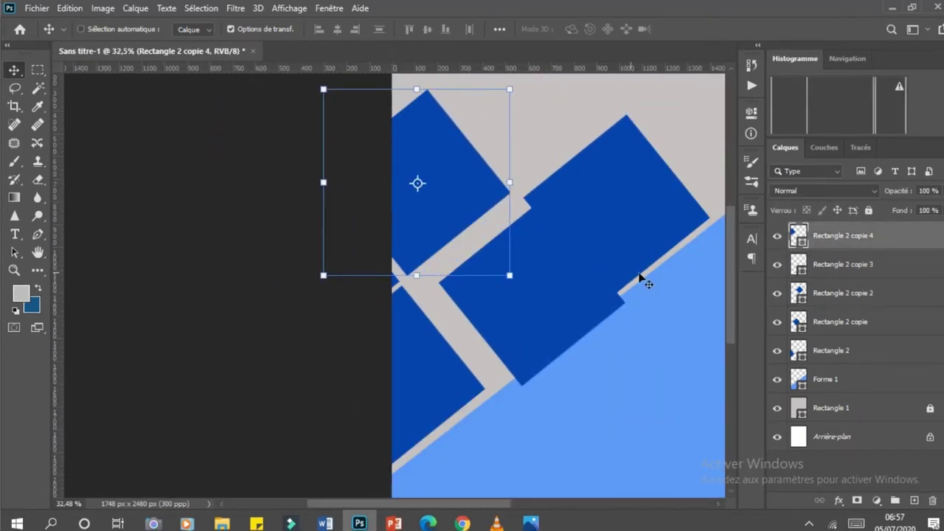
mouse_move(435, 216)
mouse_down()
mouse_move(410, 258)
mouse_move(386, 257)
mouse_move(398, 279)
mouse_move(376, 280)
mouse_up()
key(Escape)
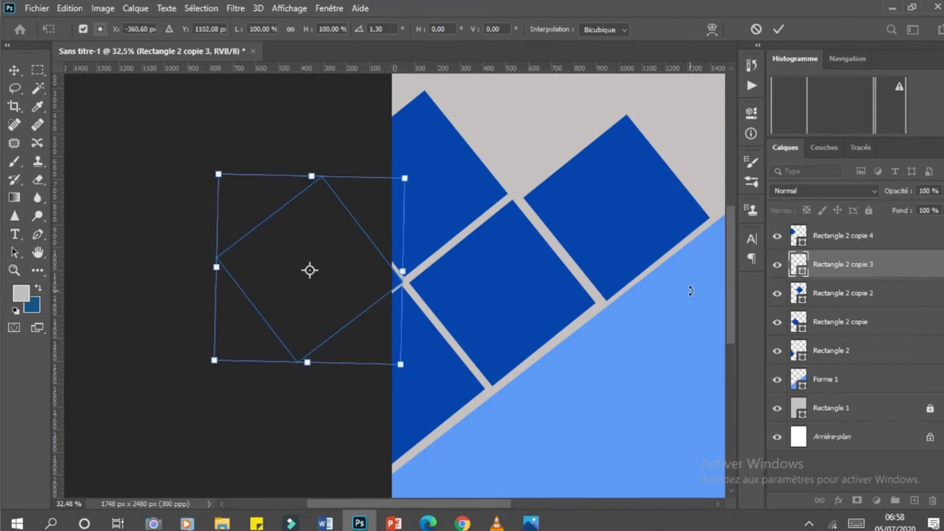
drag(320, 307, 546, 127)
key(Return)
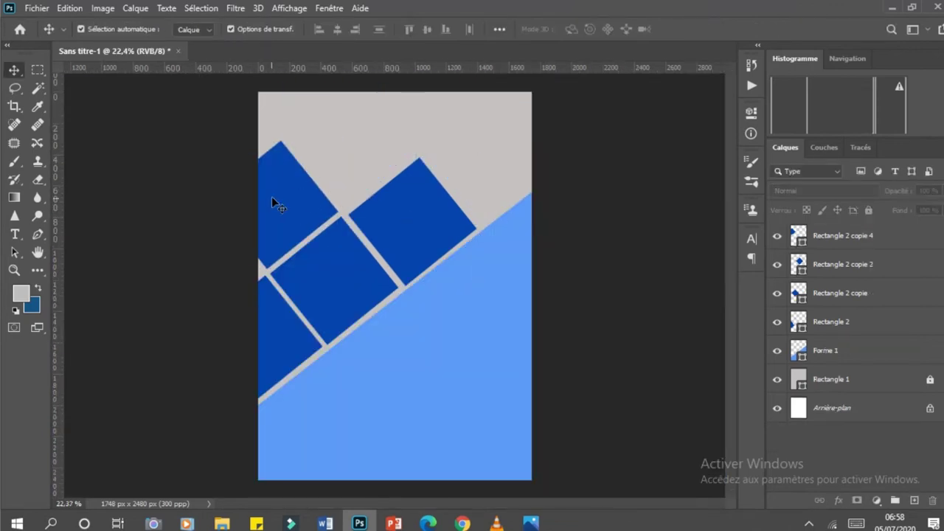
Step: Copy the top-left square upward, enlarge it and straighten it to 0°
click(435, 191)
key(ctrl+minus)
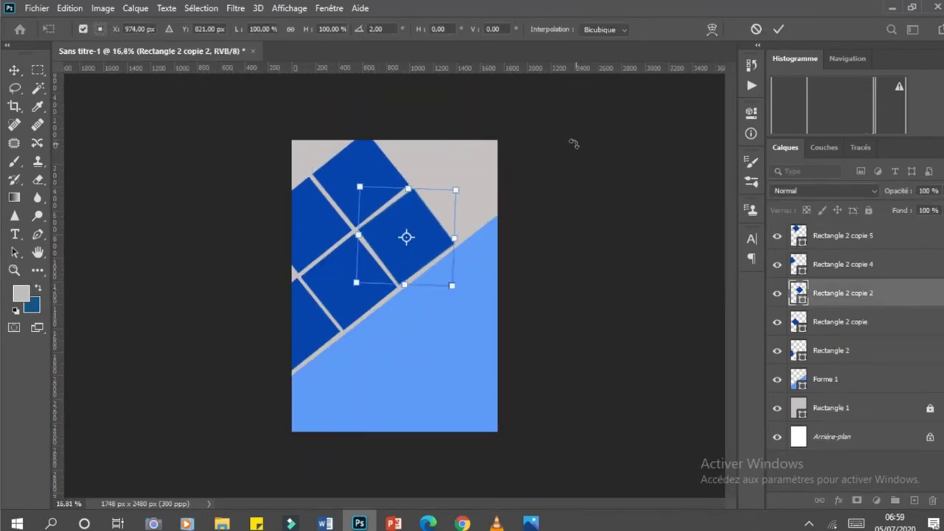
click(289, 190)
drag(299, 194, 262, 140)
key(ctrl+t)
drag(337, 91, 378, 77)
drag(343, 184, 352, 185)
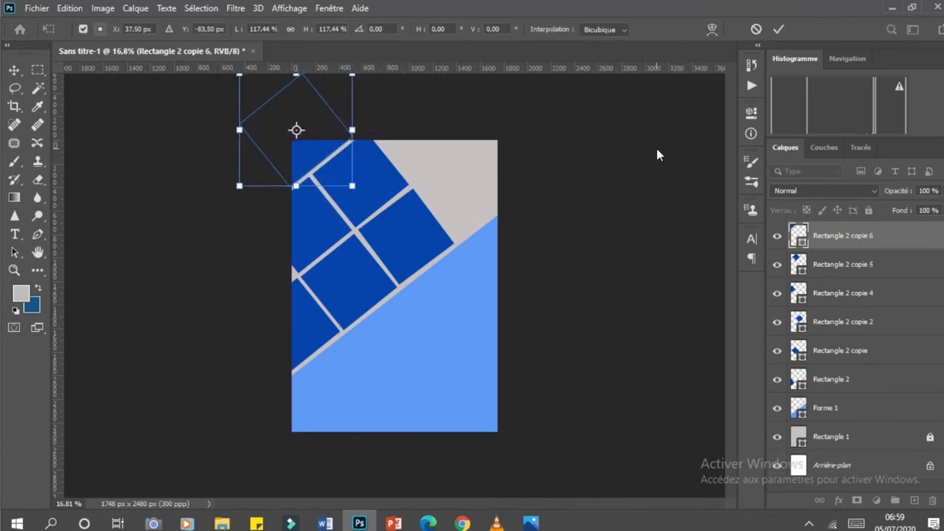
key(Return)
Step: Rotate the middle square to -1.6° and slightly straighten the left square
click(405, 236)
key(ctrl+t)
drag(465, 177, 466, 174)
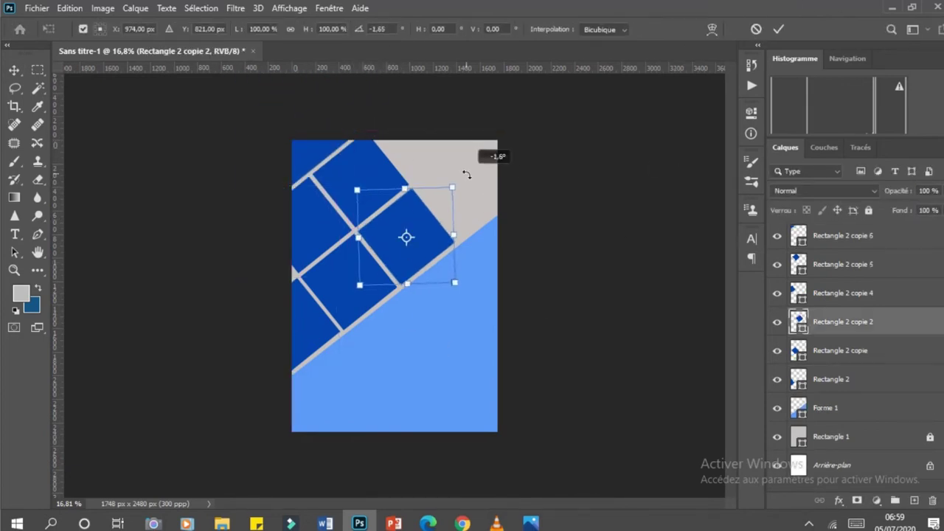
key(Return)
click(383, 162)
click(663, 131)
click(331, 250)
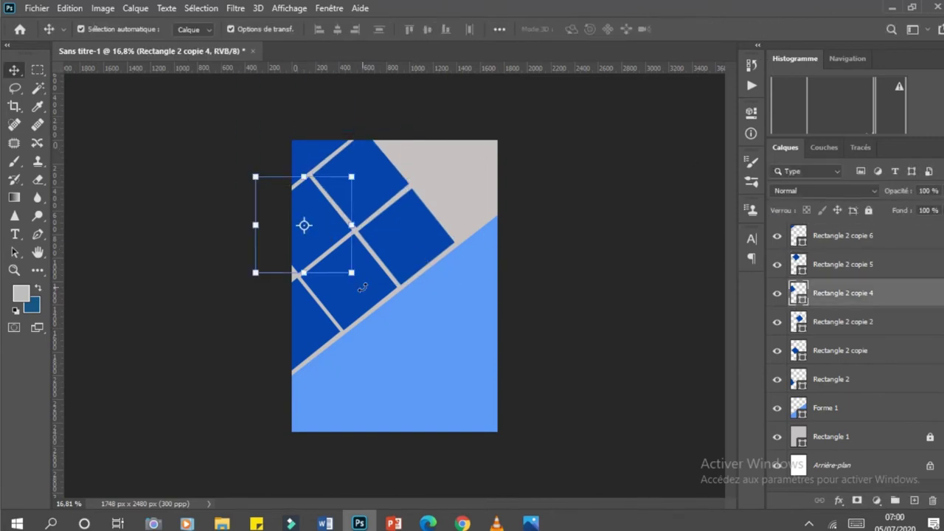
drag(362, 287, 389, 152)
key(Return)
click(337, 299)
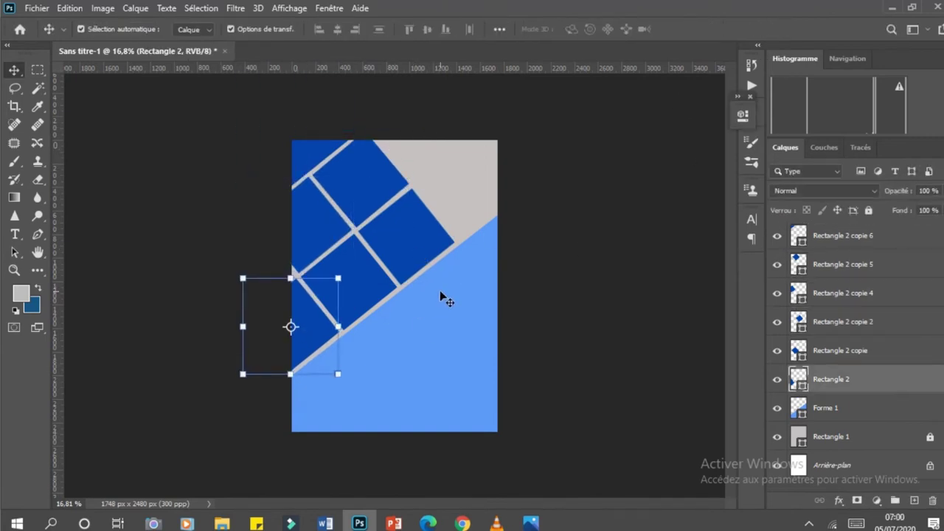
Step: Rotate the left-edge block to match the diagonal and adjust another block by a couple of degrees
click(611, 285)
click(323, 287)
drag(348, 270, 362, 258)
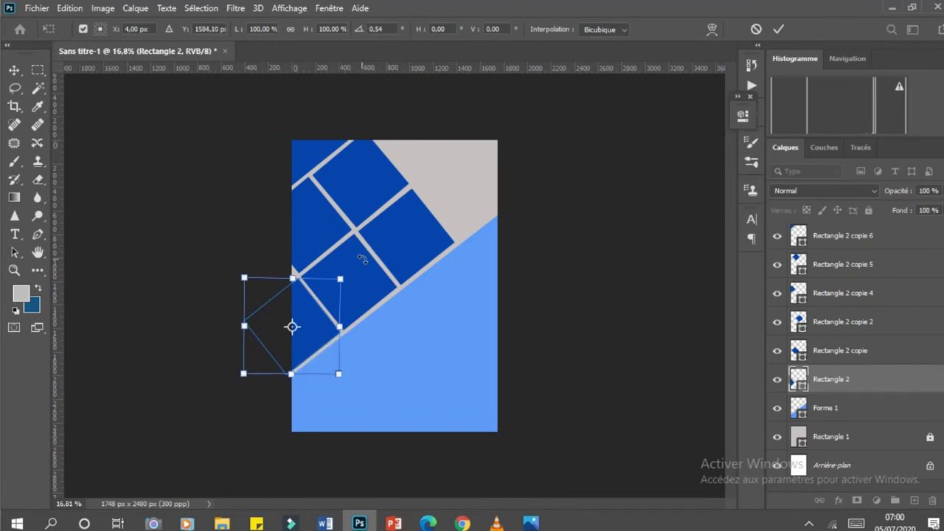
key(Return)
drag(385, 154, 379, 217)
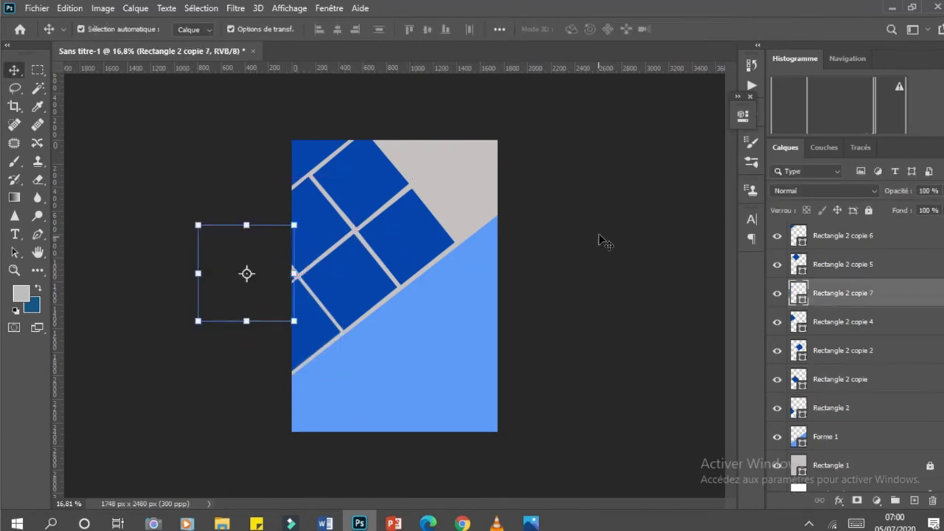
click(288, 286)
key(ctrl+z)
key(ctrl+z)
key(ctrl+z)
key(ctrl+z)
key(ctrl+z)
key(ctrl+z)
click(352, 185)
key(ctrl+t)
drag(243, 161, 246, 159)
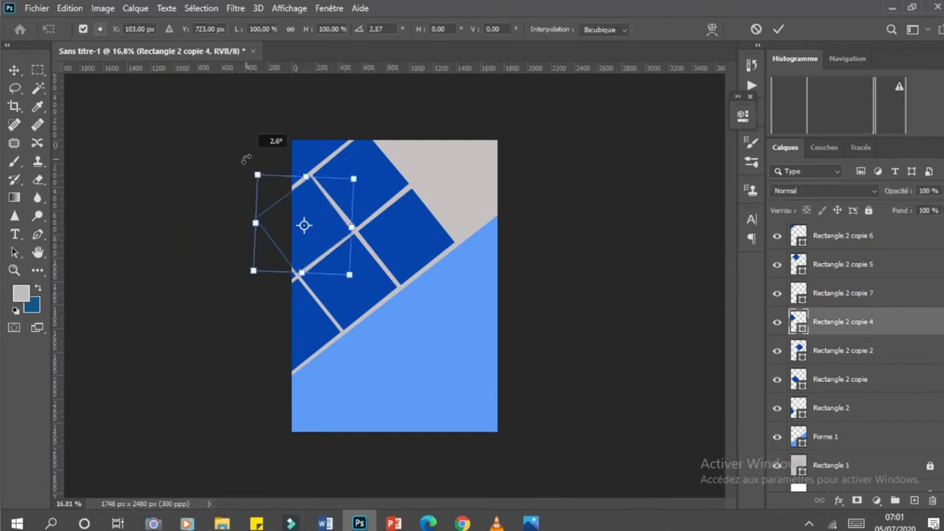
key(Return)
Step: Change the large lower shape's fill to dark blue
click(422, 408)
double_click(799, 436)
click(371, 261)
click(910, 217)
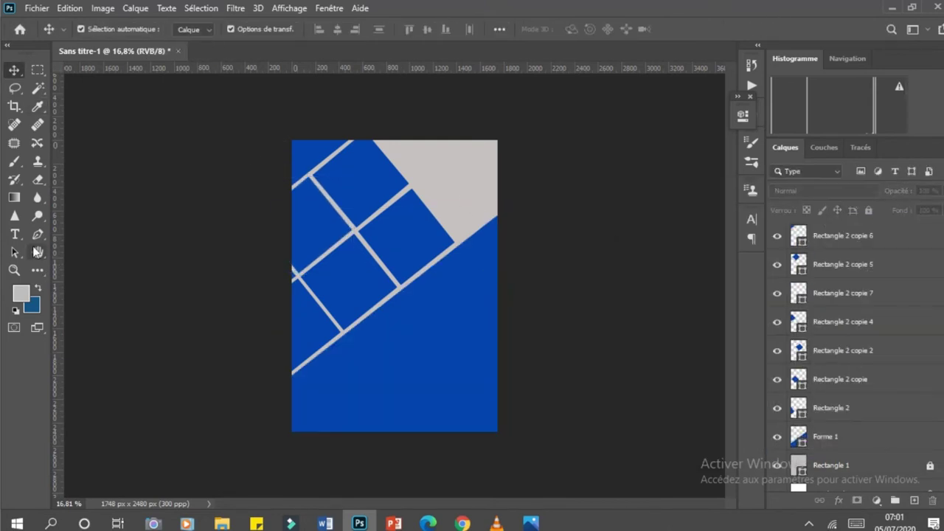
Step: Hide Forme 1 and enlarge a block copy to cover the lower right
click(777, 439)
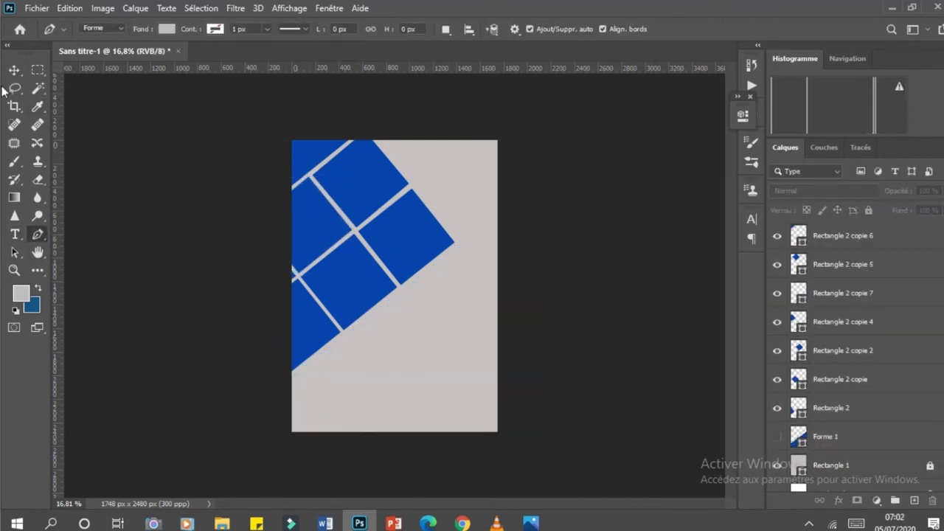
drag(369, 310, 461, 332)
key(ctrl+t)
drag(428, 420, 424, 329)
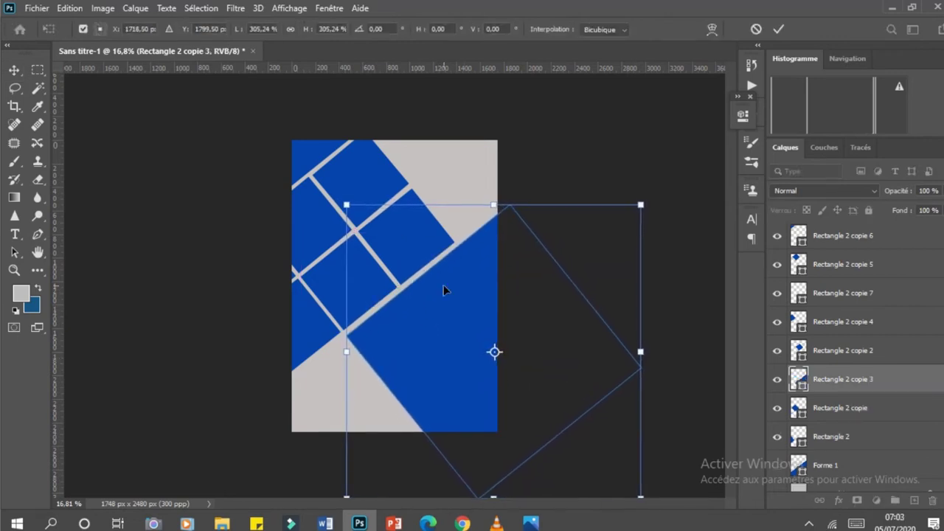
drag(653, 194, 649, 186)
key(Return)
click(622, 323)
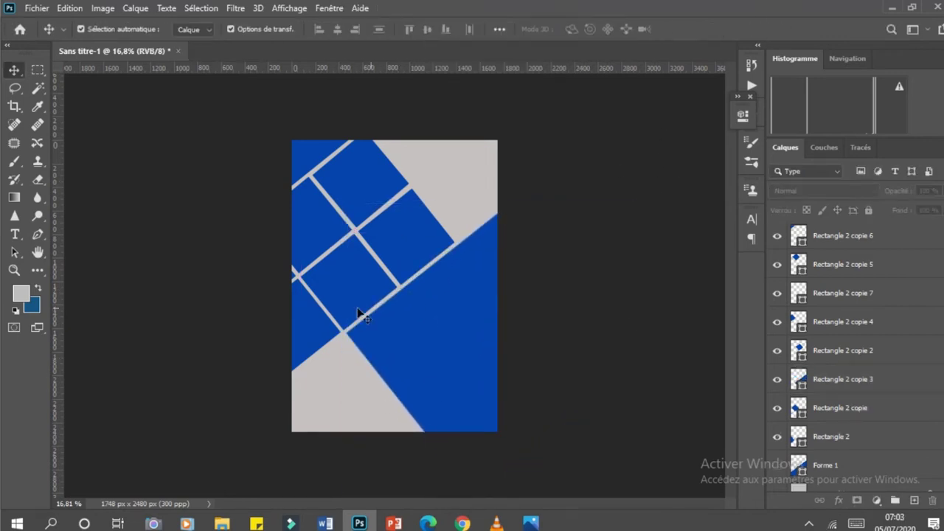
Step: Duplicate a block up to the top of the page
click(312, 173)
click(333, 311)
click(281, 273)
click(586, 292)
mouse_move(422, 250)
mouse_down()
mouse_move(476, 207)
mouse_move(434, 150)
mouse_up()
key(ctrl+z)
mouse_move(415, 288)
mouse_down()
mouse_move(423, 131)
mouse_move(472, 140)
mouse_up()
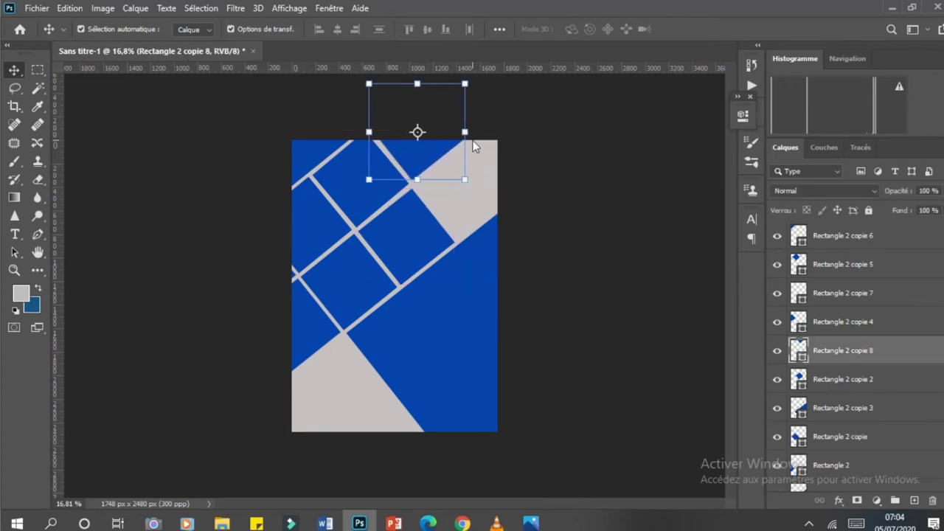
click(472, 141)
click(778, 29)
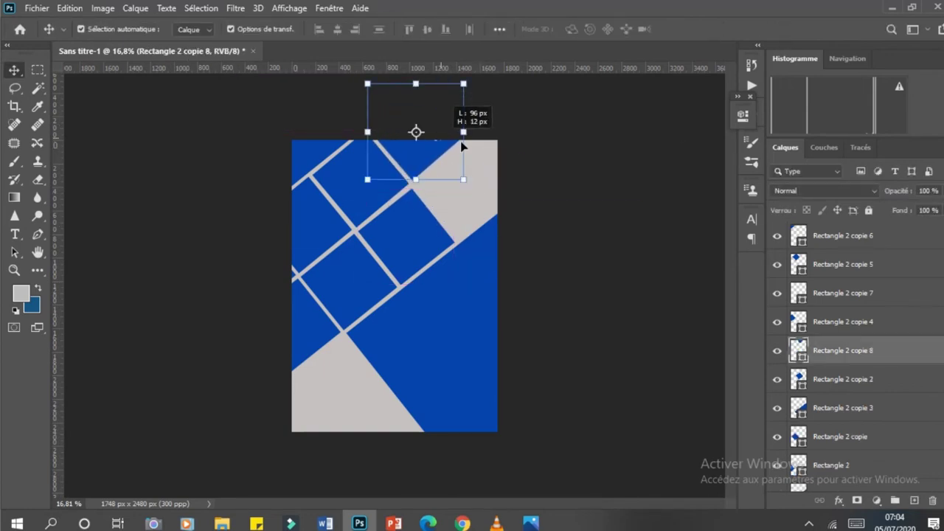
click(594, 181)
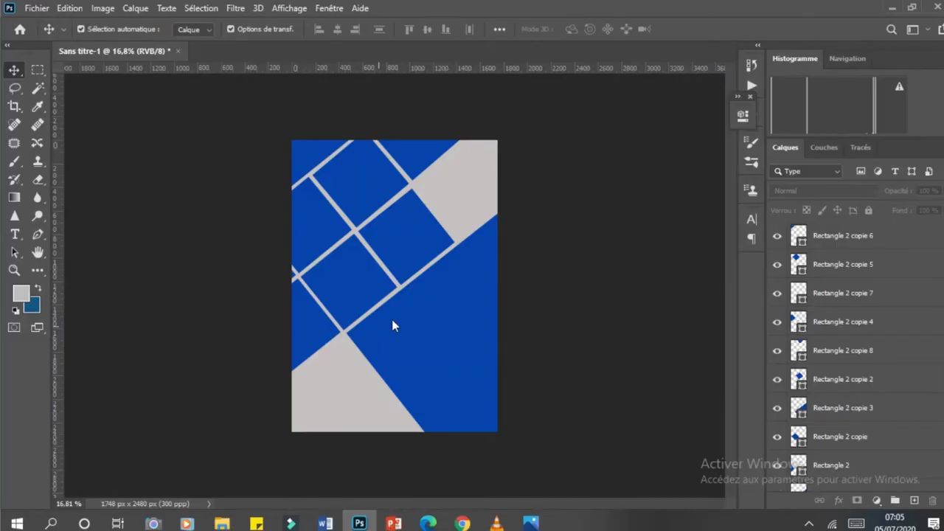
Step: Place the Gilem 1 photo and size it over the page's upper two-thirds
drag(421, 278, 328, 365)
drag(366, 288, 501, 247)
mouse_move(398, 221)
mouse_down()
mouse_move(379, 295)
mouse_move(349, 299)
mouse_move(386, 259)
mouse_up()
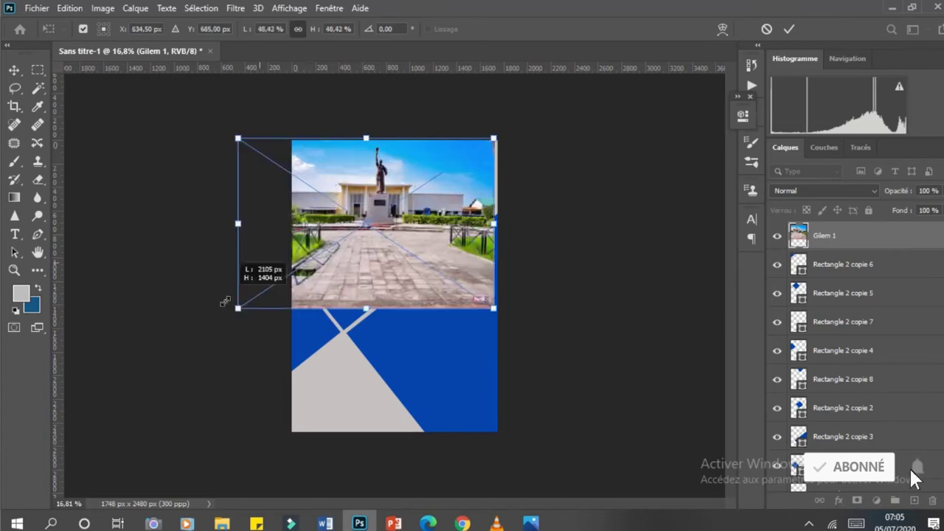
drag(245, 334, 389, 310)
click(789, 29)
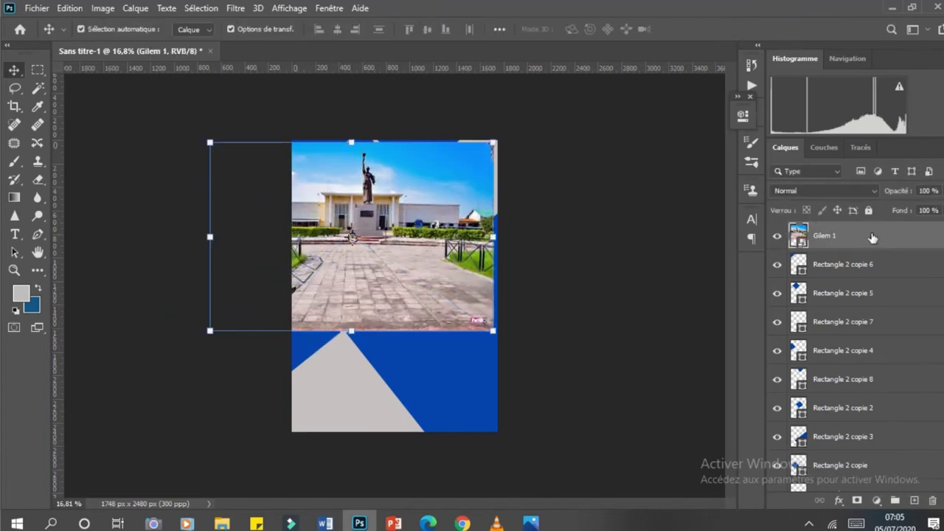
Step: Make copies of the Gilem 1 layer and move them above block layers
drag(824, 236, 913, 501)
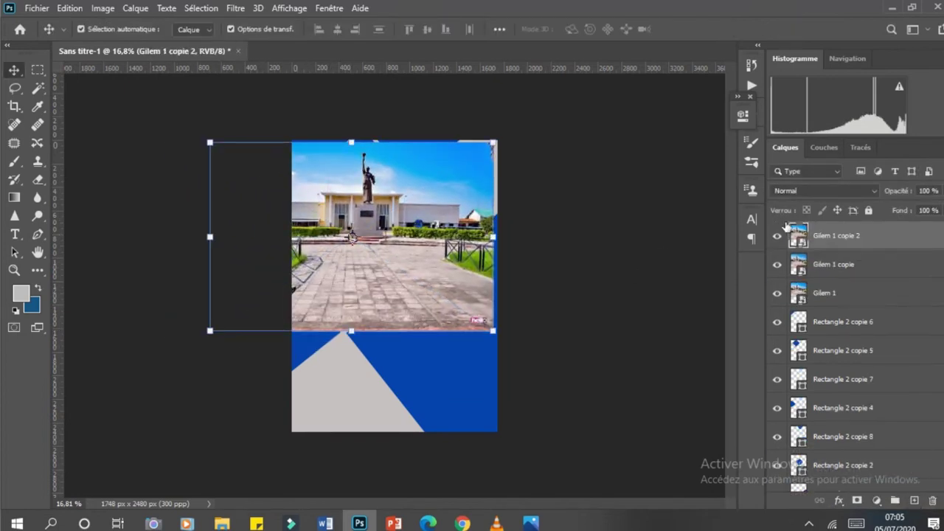
drag(872, 351, 873, 379)
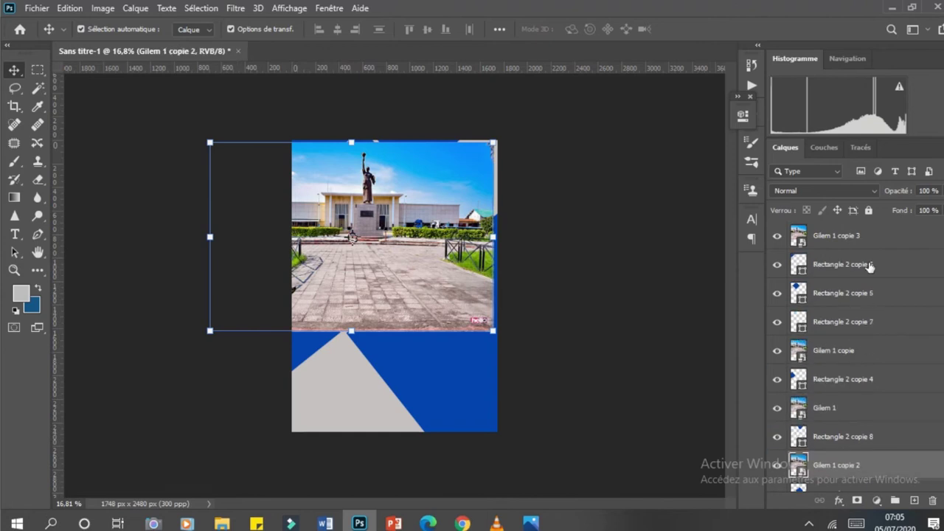
scroll(855, 295, down, 4)
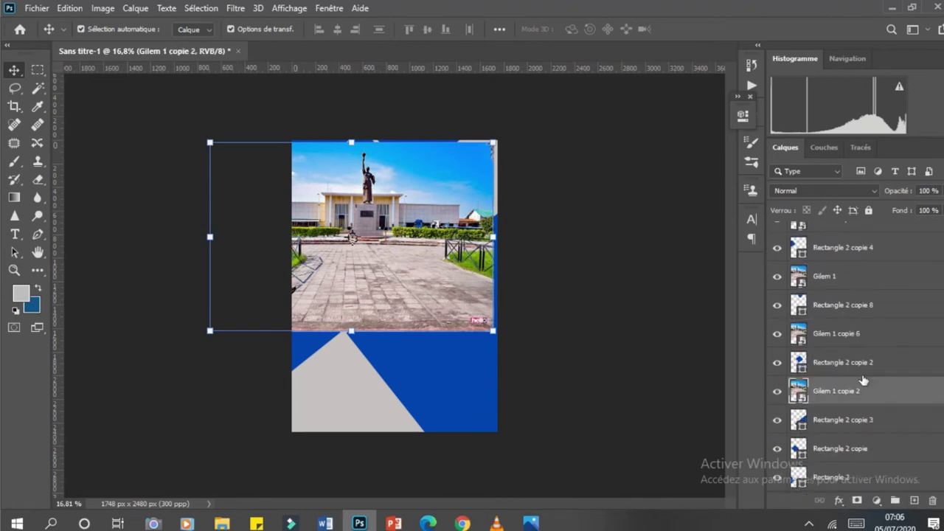
drag(870, 338, 842, 407)
drag(826, 362, 815, 323)
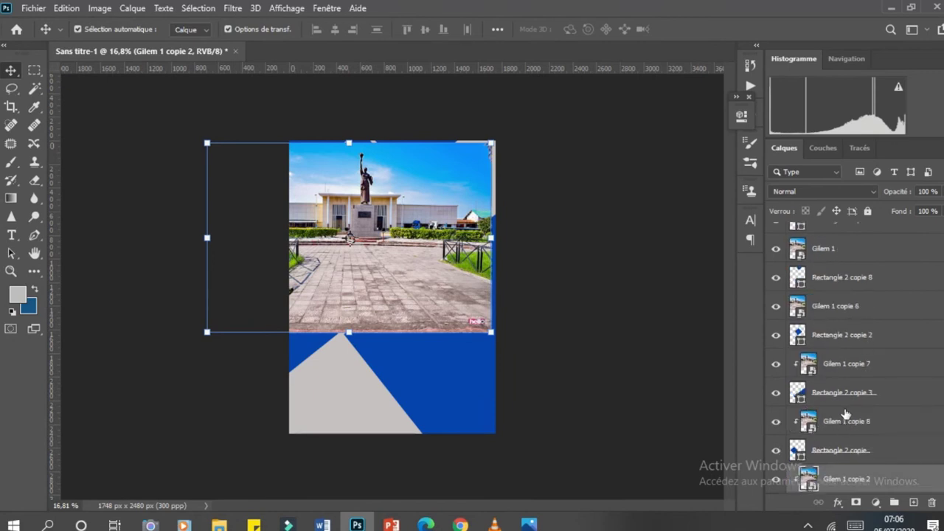
Step: Clip the photo copies into the blocks, removing the one from the lower-left block
drag(814, 262, 837, 265)
drag(818, 360, 818, 393)
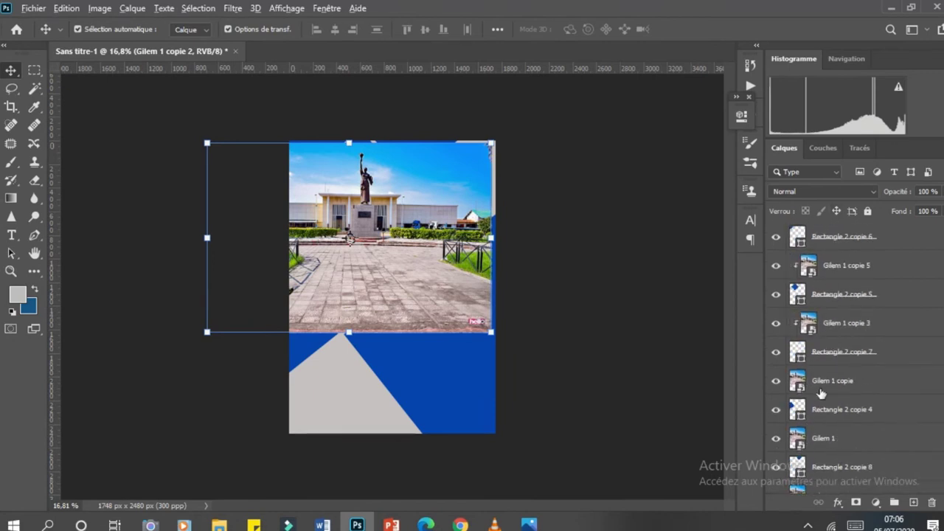
alt+click(827, 390)
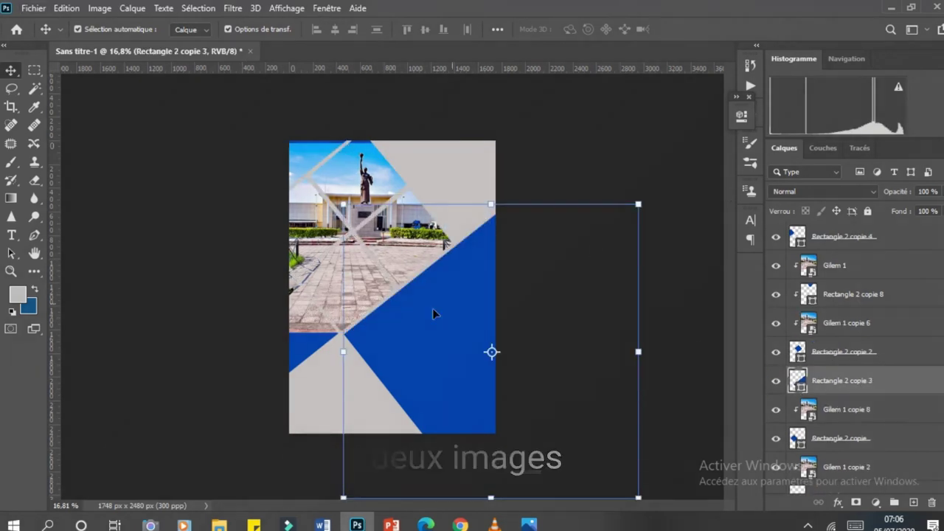
drag(845, 376, 704, 251)
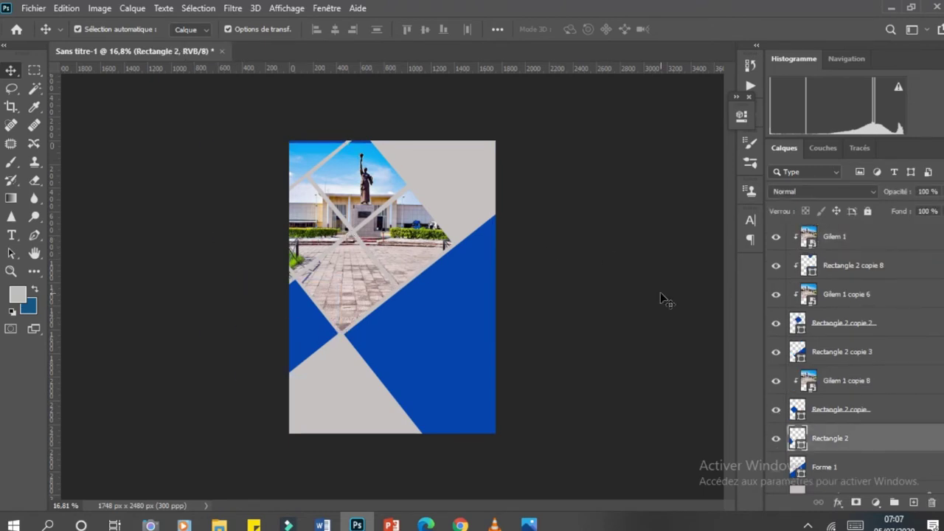
Step: Type white 'ONE TUTO' and 'Pour te fair plaisir le designer' on the blue block in Regular style
click(12, 237)
click(412, 313)
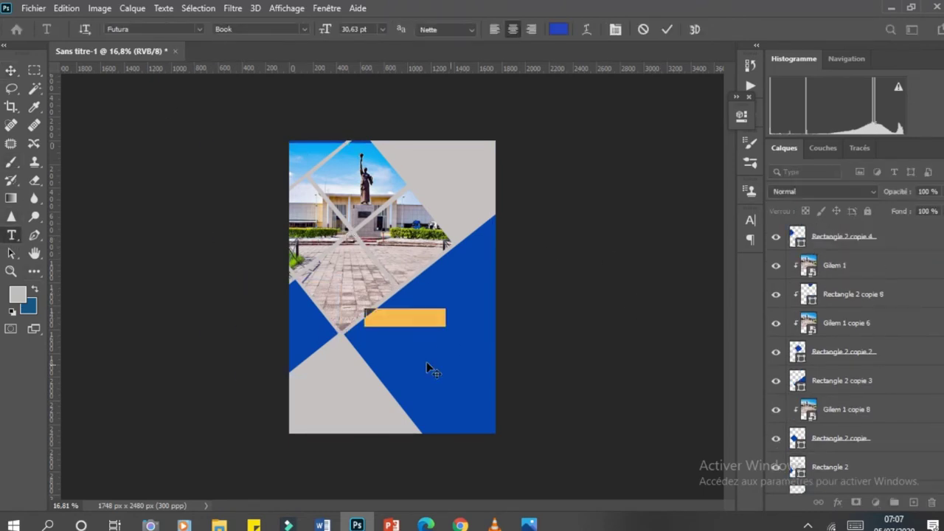
text(Y)
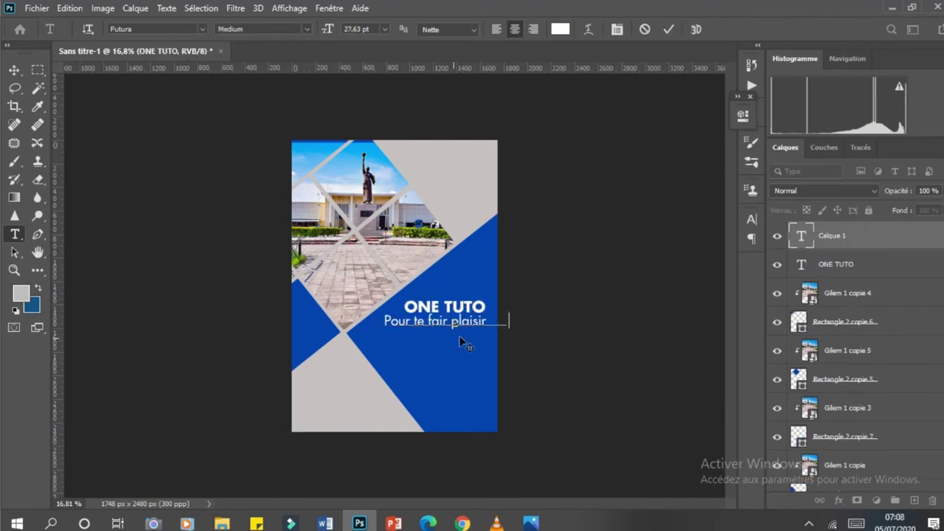
click(262, 29)
click(300, 64)
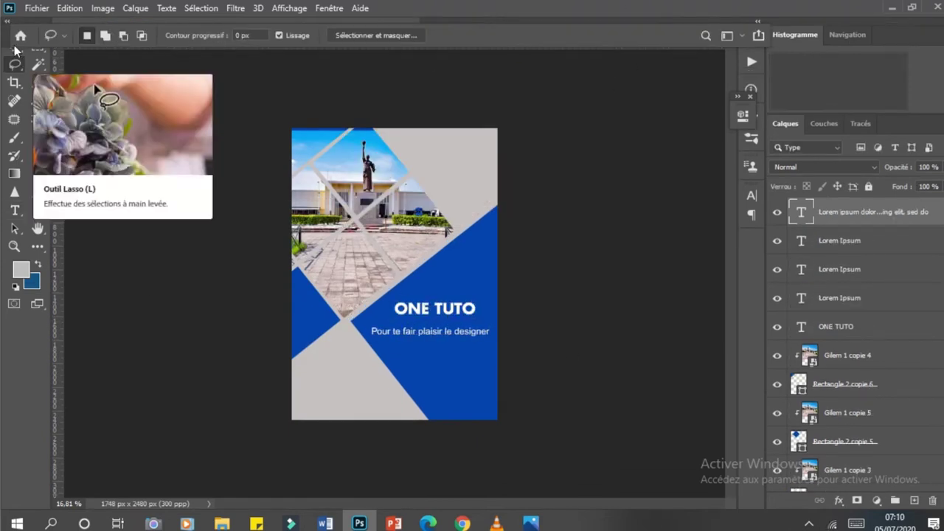
Step: Nudge the ONE TUTO title up slightly
click(329, 8)
mouse_move(410, 19)
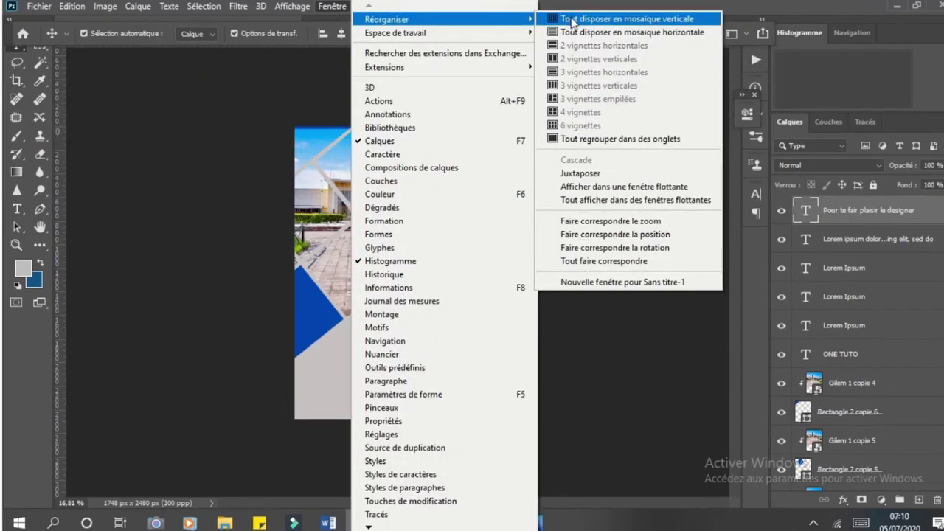
click(572, 22)
click(382, 178)
scroll(790, 256, down, 5)
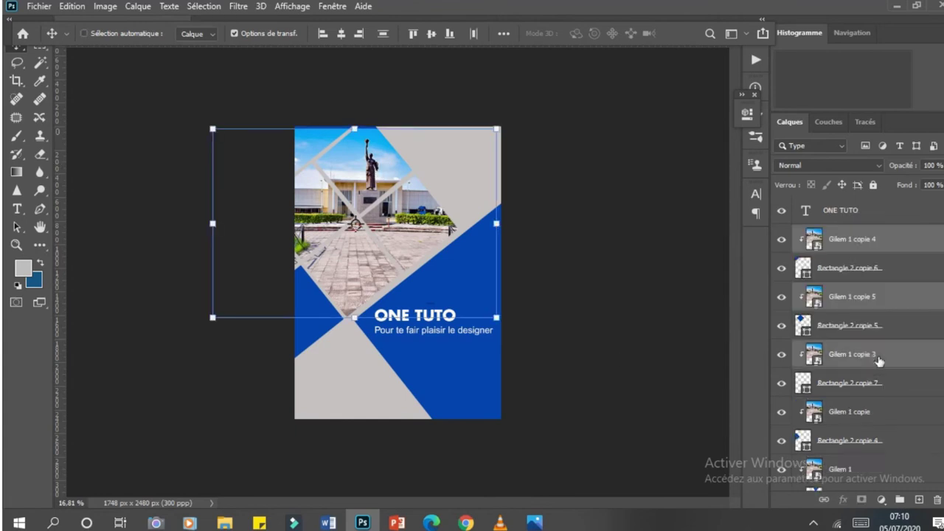
key(ctrl+t)
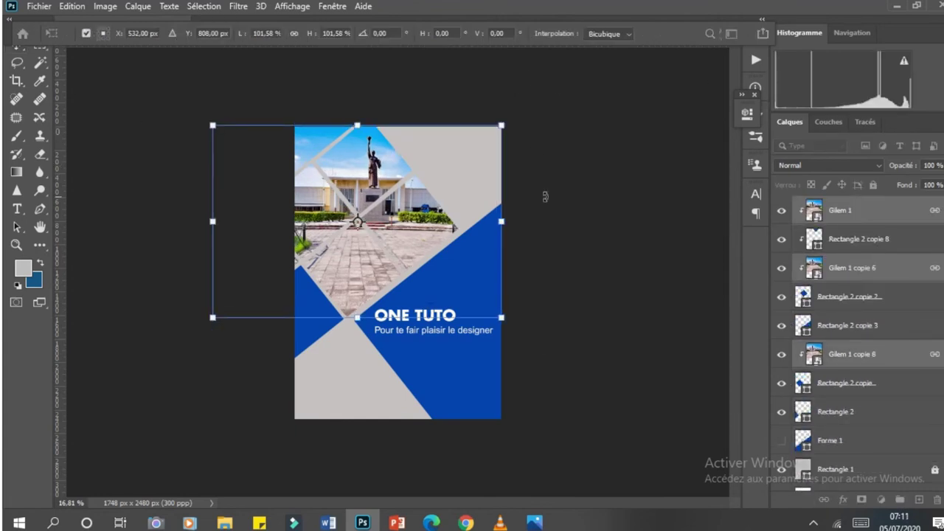
key(Return)
drag(413, 315, 413, 312)
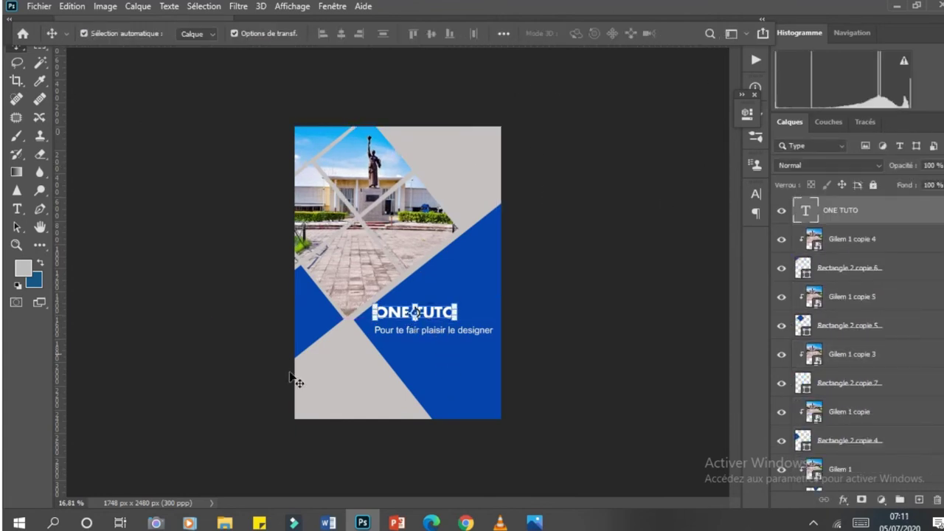
Step: Add the text line 'toujours perseveant' below the subtitle
click(435, 327)
key(t)
click(376, 339)
text(Pour te fair plaisir)
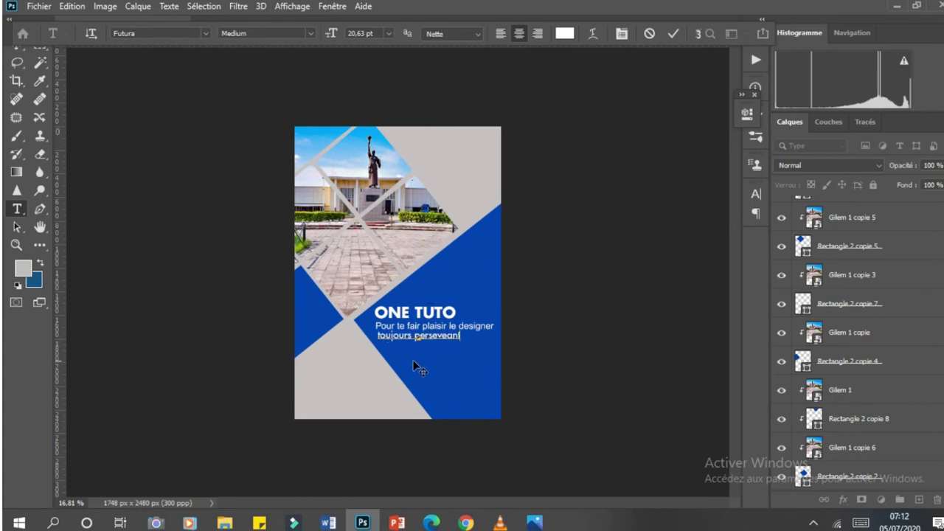
click(672, 33)
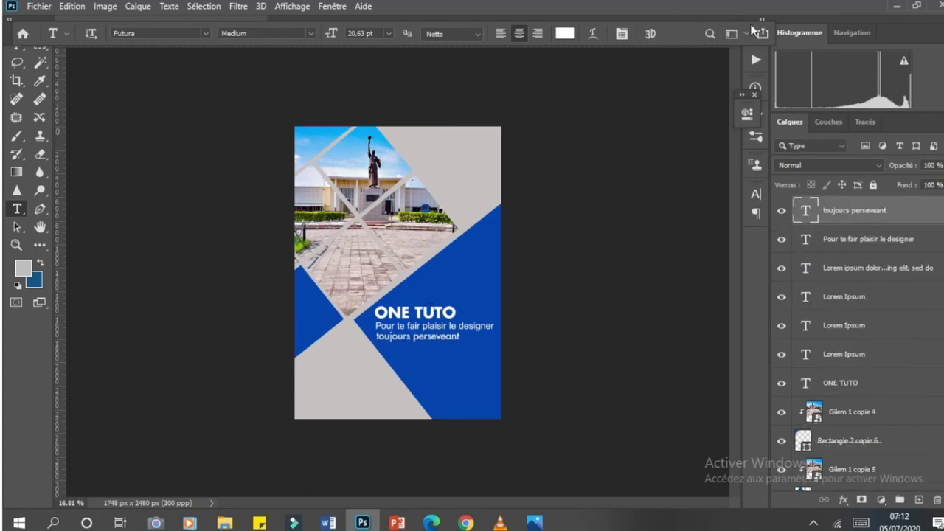
key(v)
click(347, 376)
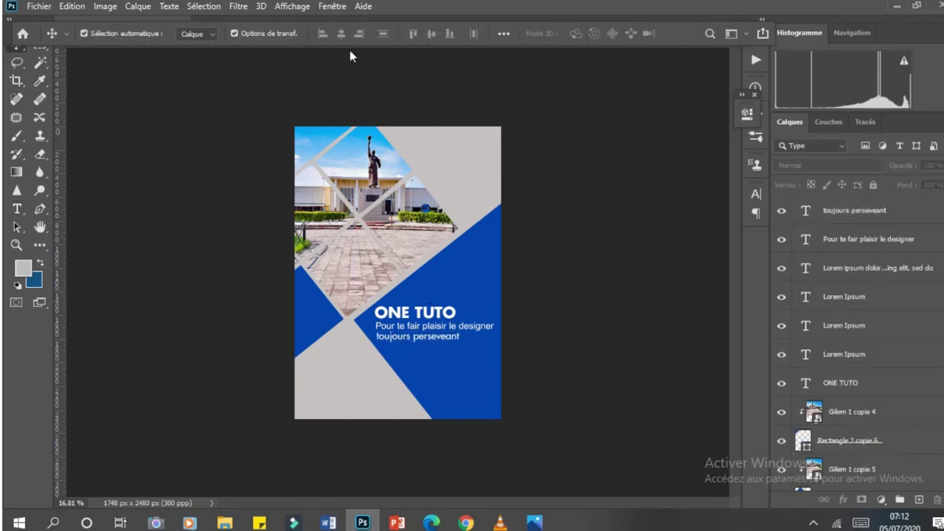
click(332, 6)
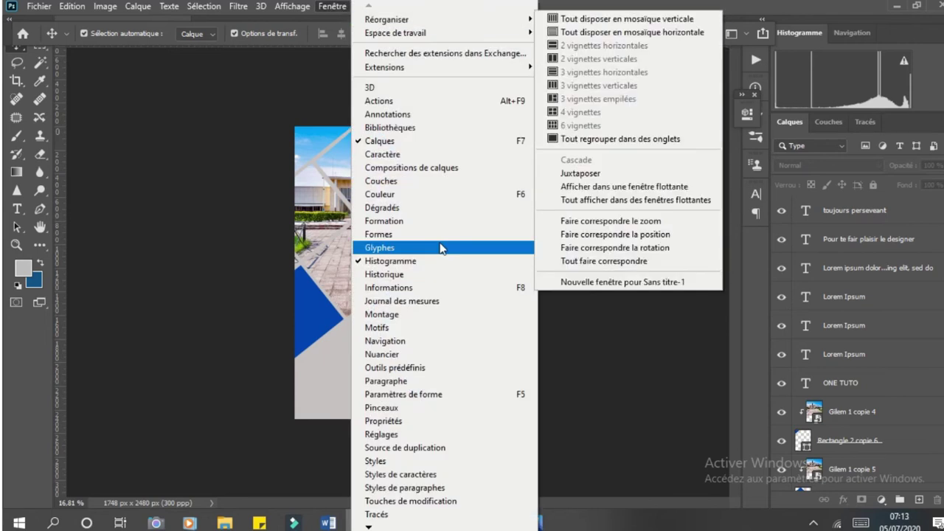
Step: Switch to a typography workspace with the Glyphs panel, then select the Gilem 1 layer
scroll(436, 221, down, 3)
scroll(399, 111, up, 3)
mouse_move(395, 32)
click(601, 62)
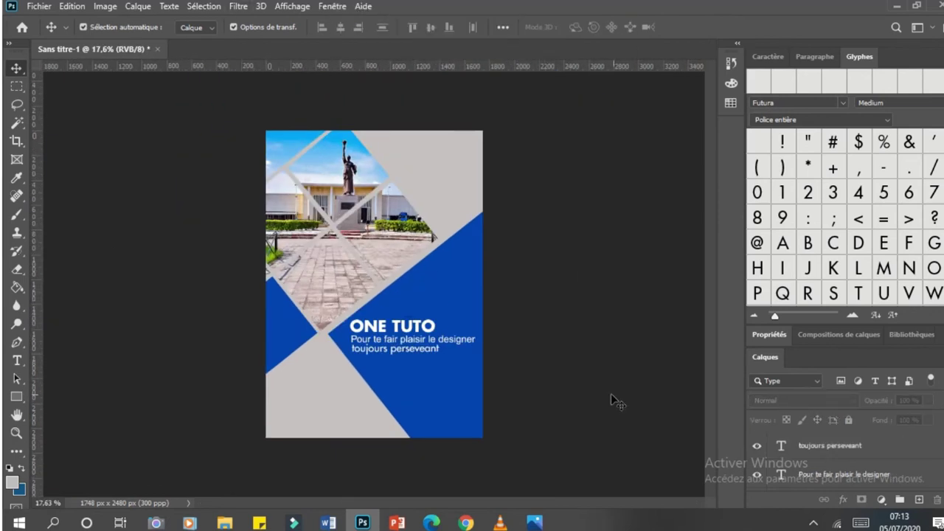
click(465, 235)
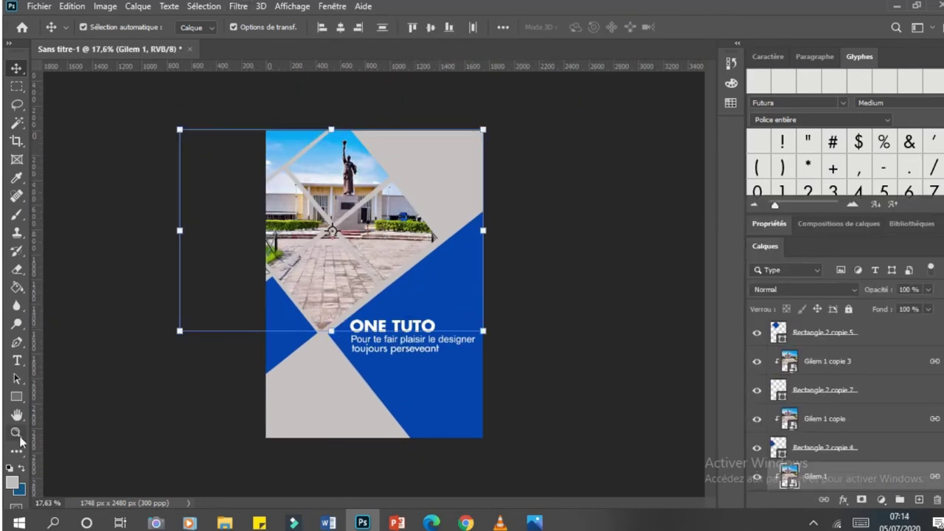
Step: Give the first rotated frames a thick 15.6 px stroke and set the stroke colour to white
click(170, 26)
click(270, 26)
drag(274, 42, 281, 46)
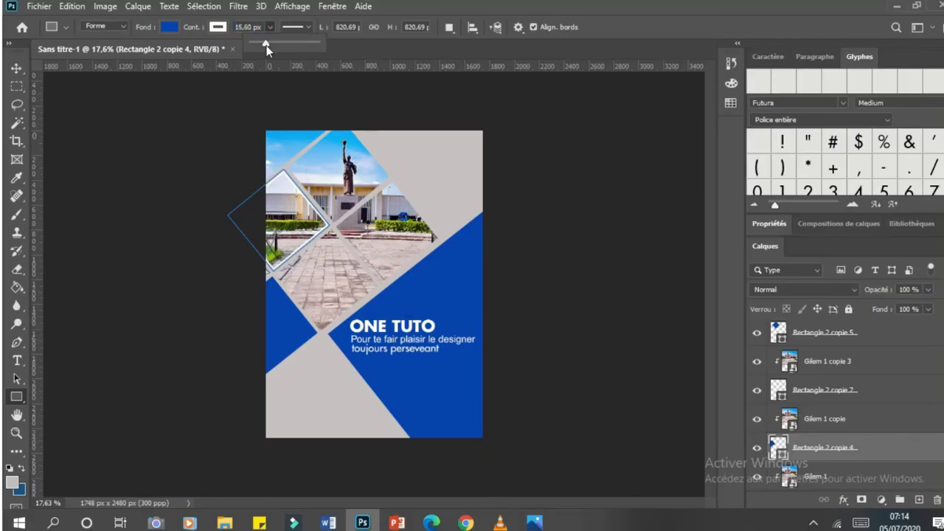
ctrl+click(354, 148)
click(217, 27)
click(249, 27)
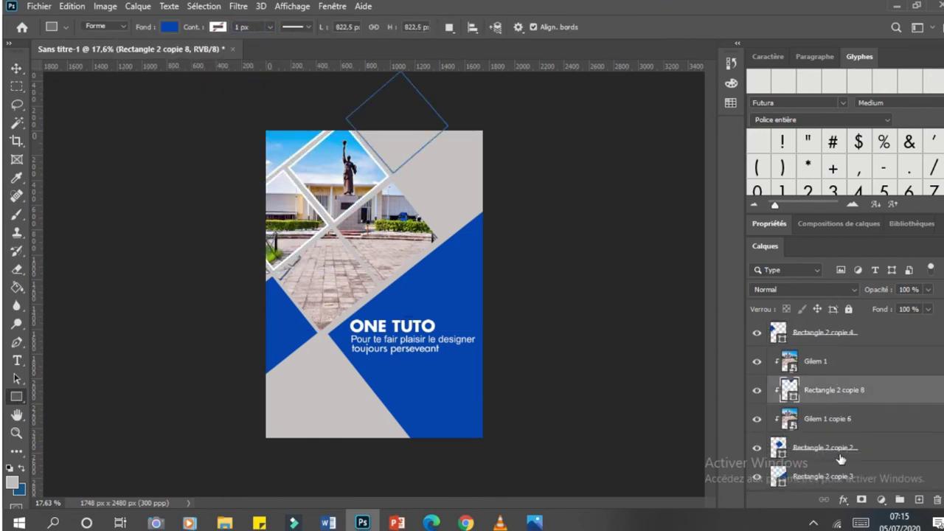
Step: Apply the same white stroke to the remaining Rectangle 2 copie frame layers
click(217, 27)
click(253, 27)
scroll(818, 412, down, 3)
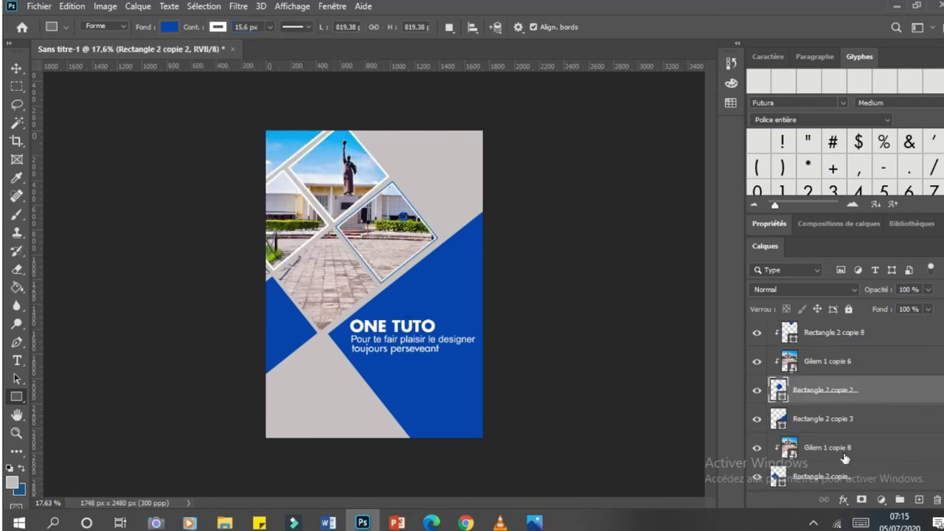
click(814, 418)
click(218, 27)
key(Escape)
Step: Deselect the frames and place a new text insertion point near the top of the flyer
key(v)
click(536, 472)
key(t)
click(423, 152)
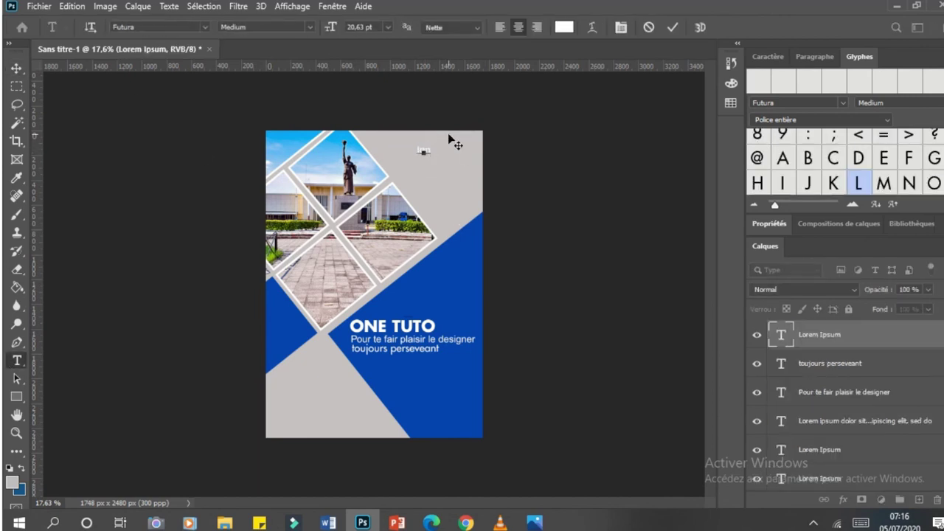
Step: Finalize 'Ton logo' at the top right and Alt-drag a copy of the tagline to the bottom left
key(ctrl+a)
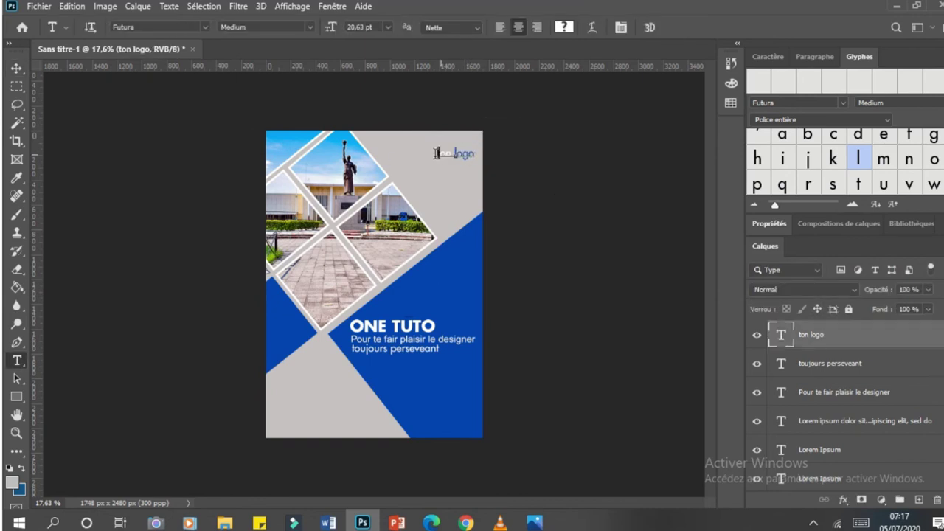
key(v)
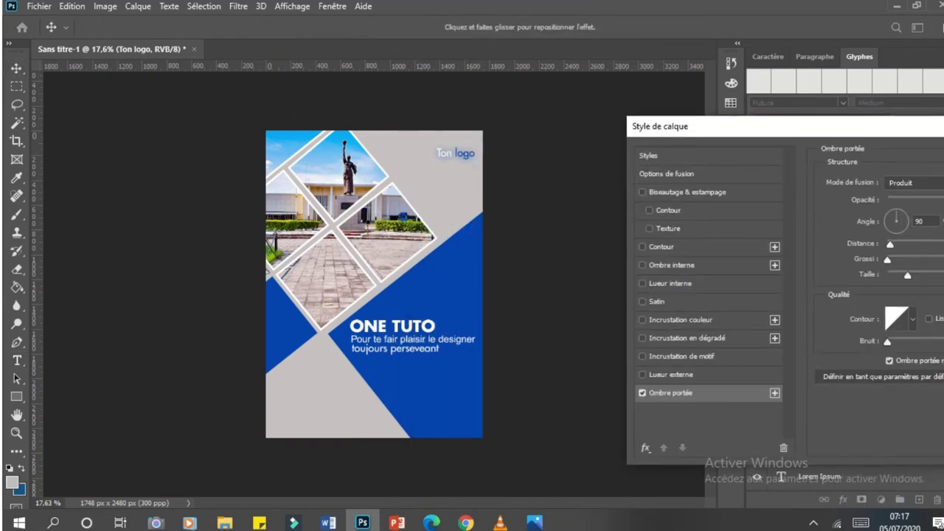
drag(457, 160, 450, 155)
drag(409, 352, 327, 432)
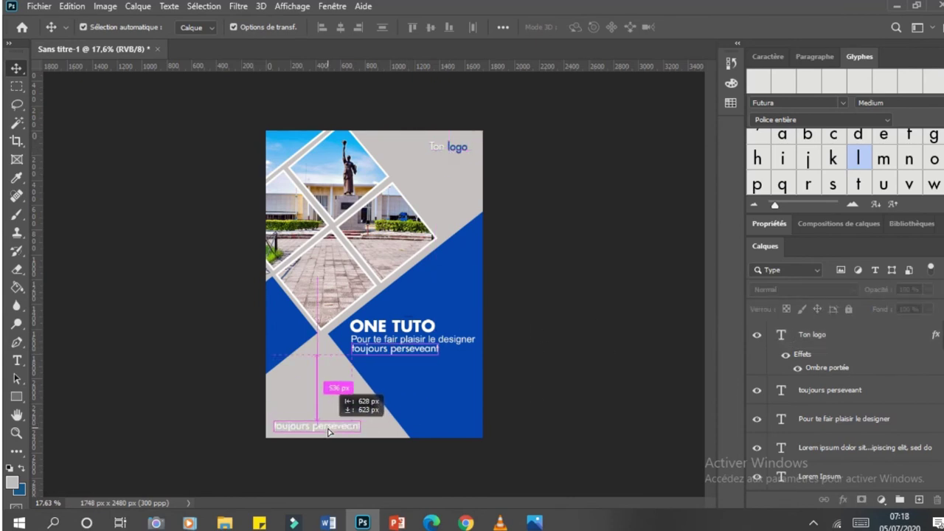
Step: Replace the bottom-left tagline copy with a contact line holding the phone number
key(t)
click(317, 426)
key(ctrl+a)
text(C)
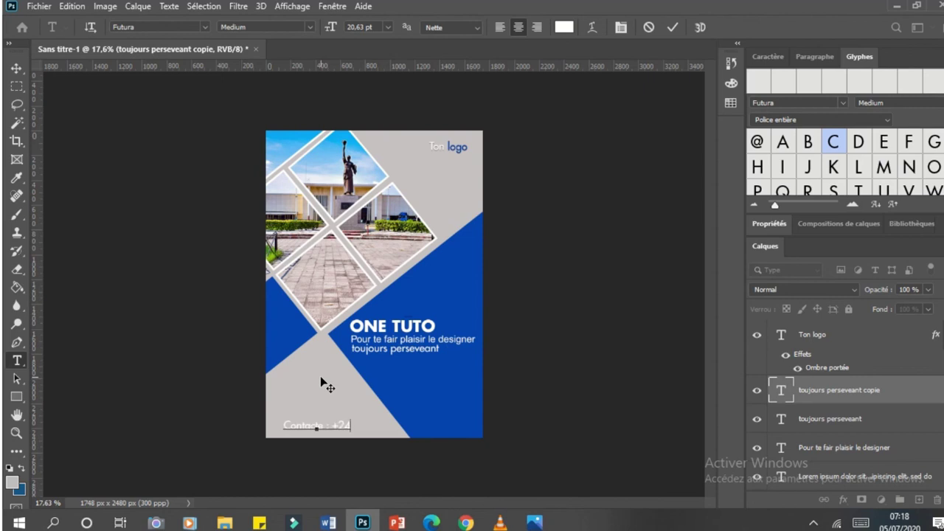
text(2 06)
drag(363, 426, 320, 426)
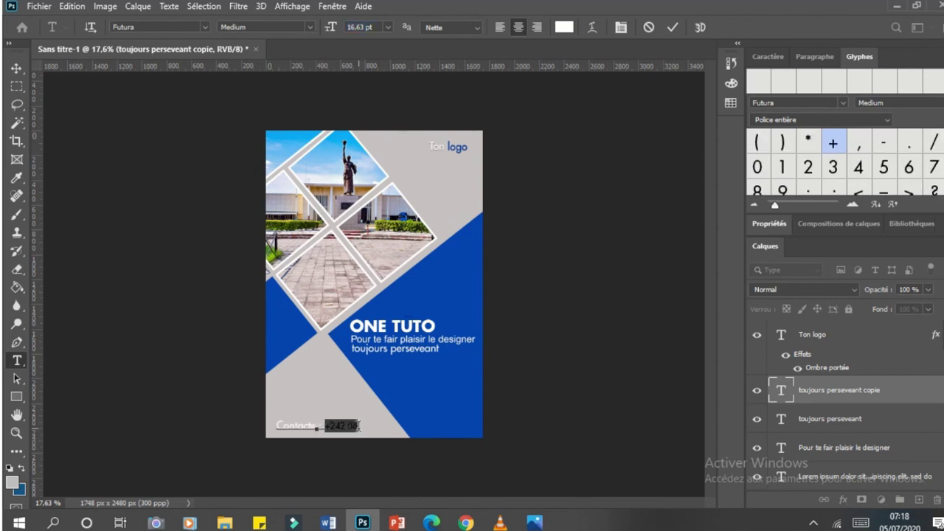
key(ctrl+a)
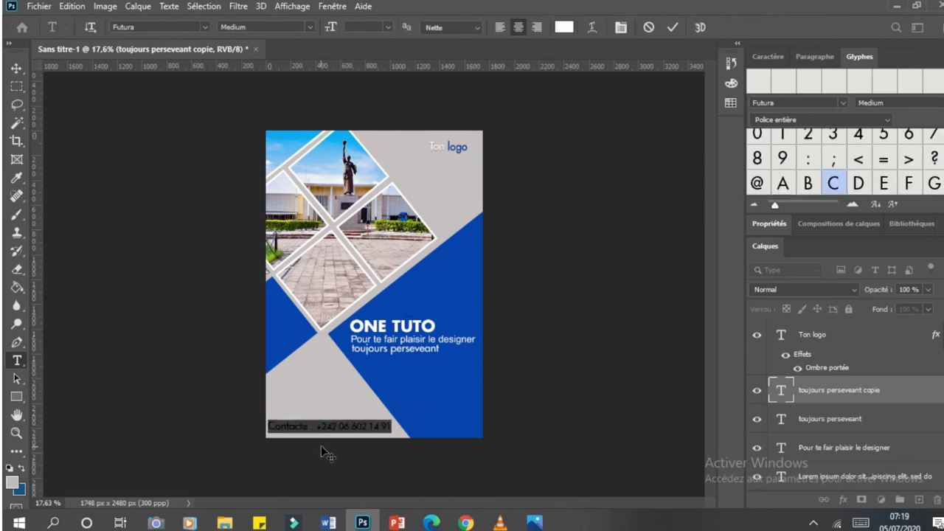
key(ctrl+Return)
Step: Duplicate the contact line just above itself and start editing the copy
key(v)
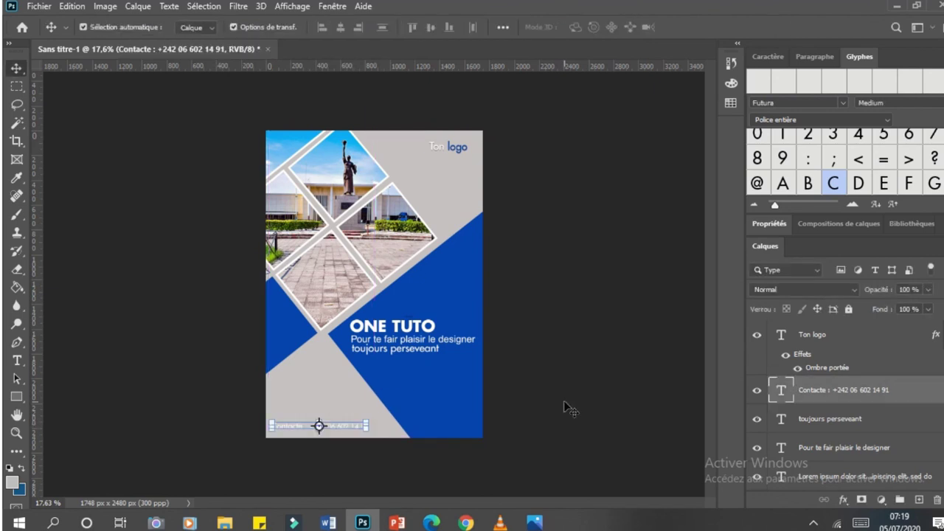
click(442, 479)
drag(321, 432, 321, 421)
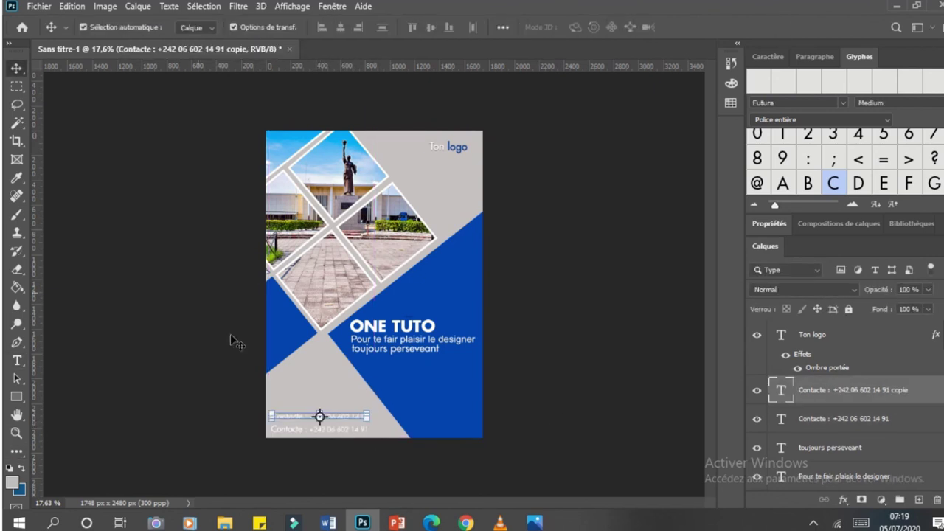
double_click(848, 390)
click(722, 231)
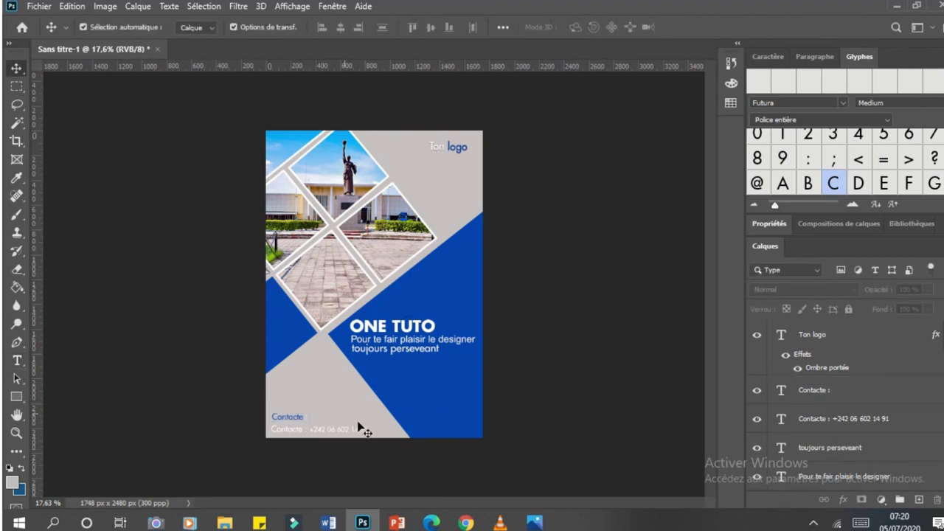
Step: Set the text colour to dark blue #052252
click(564, 26)
click(649, 317)
drag(746, 398, 747, 294)
click(719, 344)
key(Return)
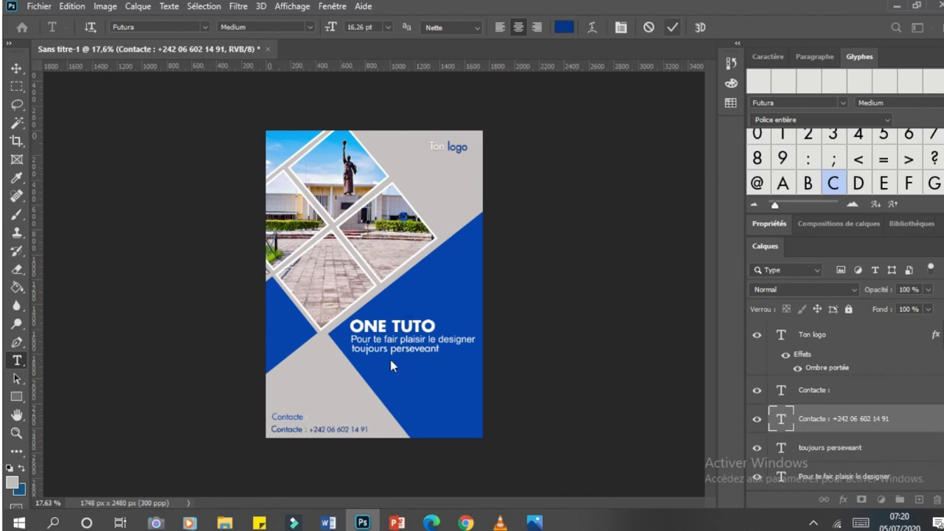
Step: Revise the digits of the lower contact line and select its opening text
double_click(302, 430)
text(05)
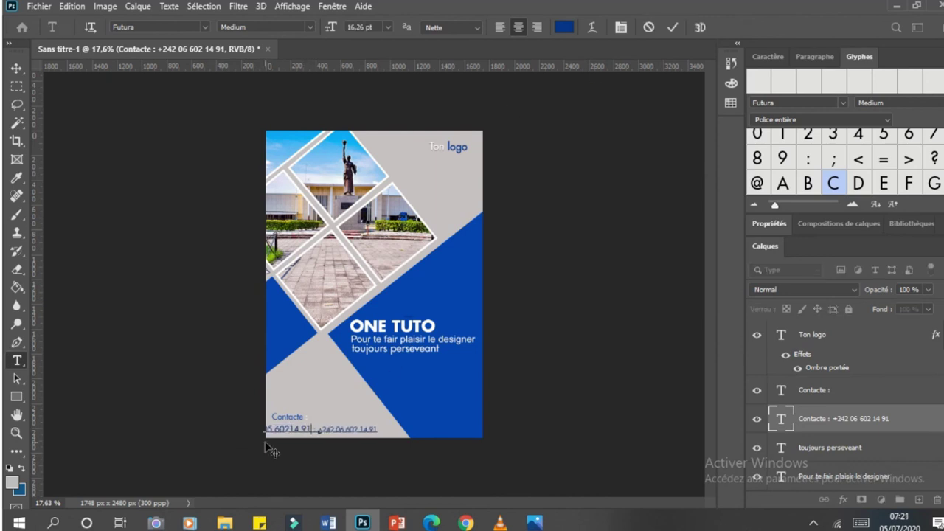
drag(302, 433, 267, 430)
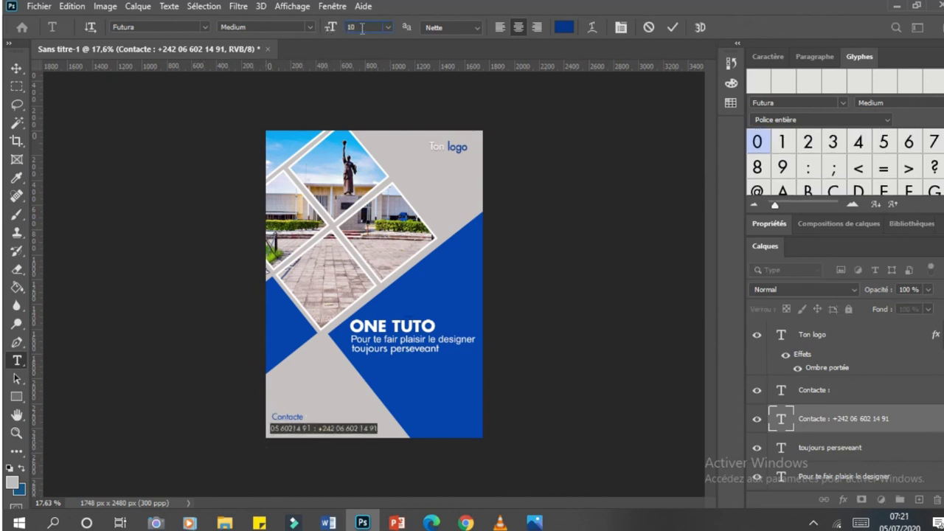